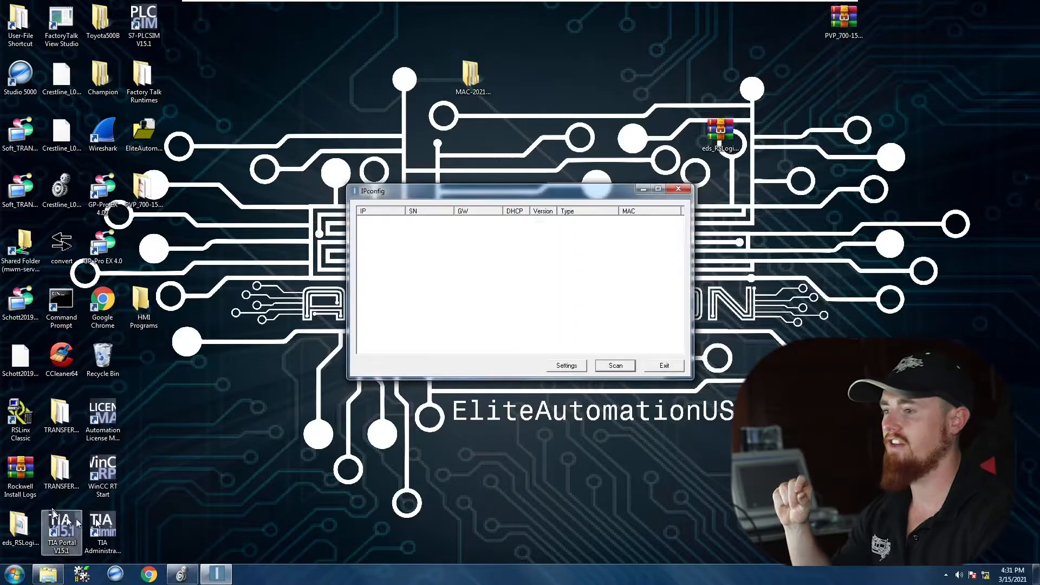
# - Open the UI174_B manual stored in the IPConfig subfolder of the desktop's MAC folder
pyautogui.moveTo(473, 76)
pyautogui.mouseDown()
pyautogui.moveTo(387, 98)
pyautogui.moveTo(291, 105)
pyautogui.moveTo(284, 75)
pyautogui.moveTo(469, 81)
pyautogui.mouseUp()
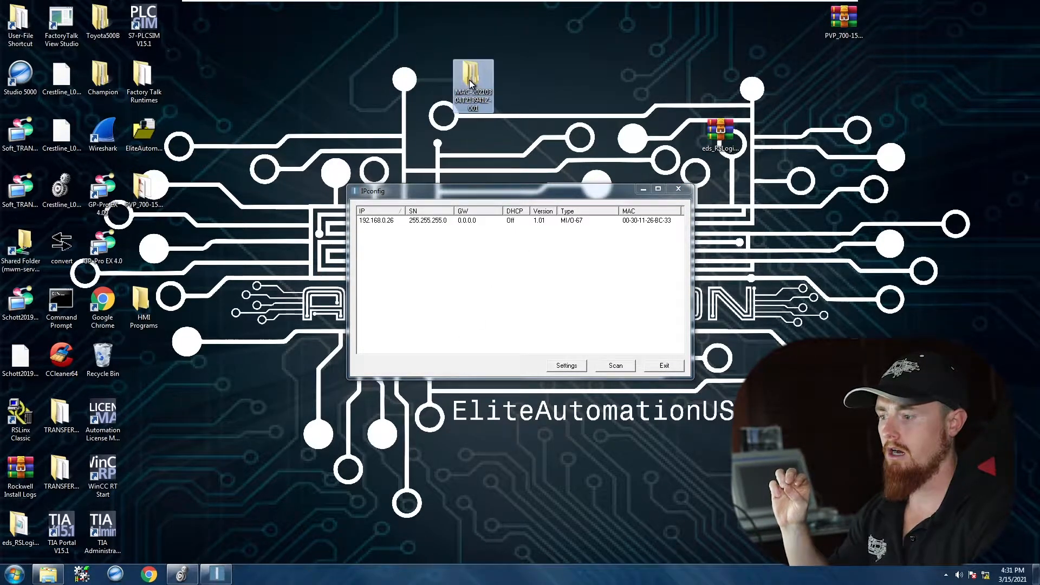
pyautogui.doubleClick(469, 76)
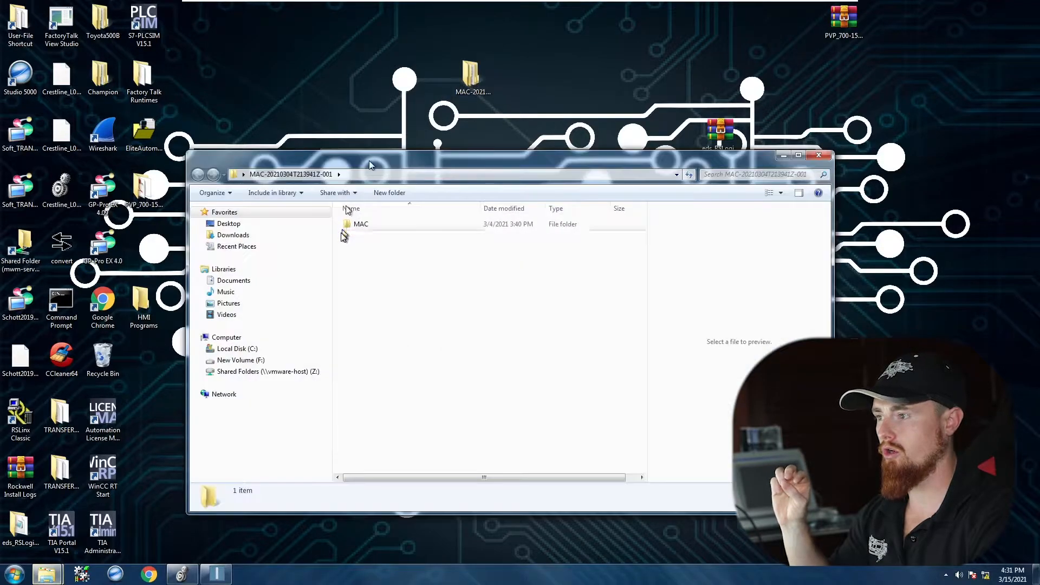
pyautogui.doubleClick(387, 225)
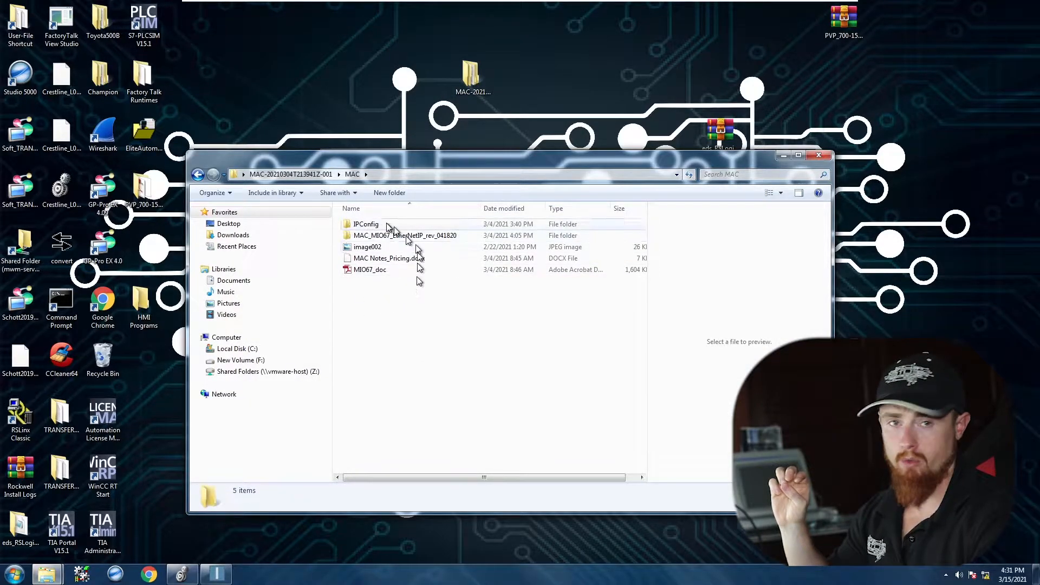
pyautogui.doubleClick(370, 226)
pyautogui.click(387, 236)
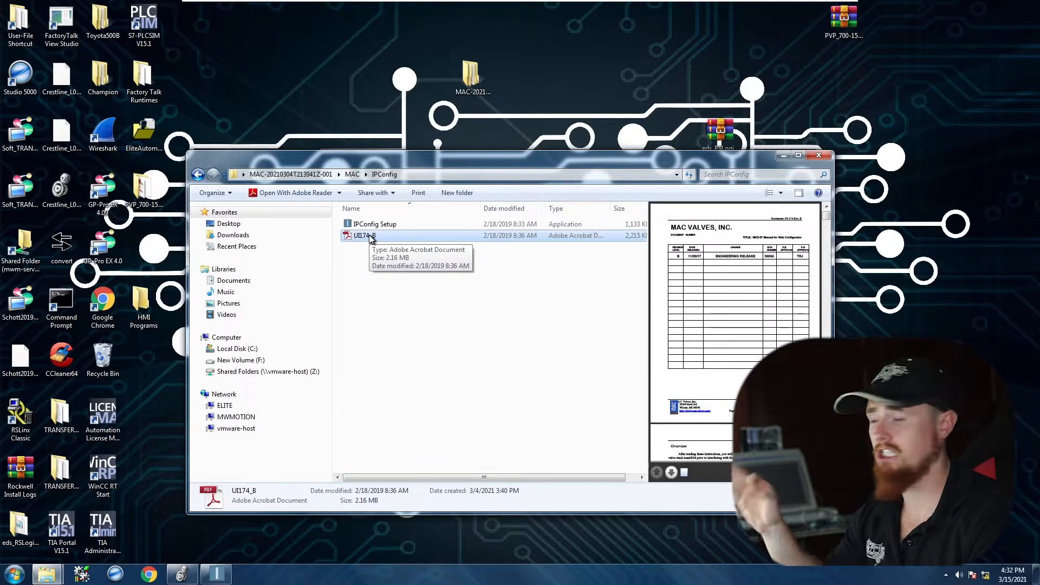
pyautogui.doubleClick(371, 238)
# - Read the manual's overview and its section on when to use the IP Config tool, and close the manual and its folder
pyautogui.scroll(-10, 374, 224)
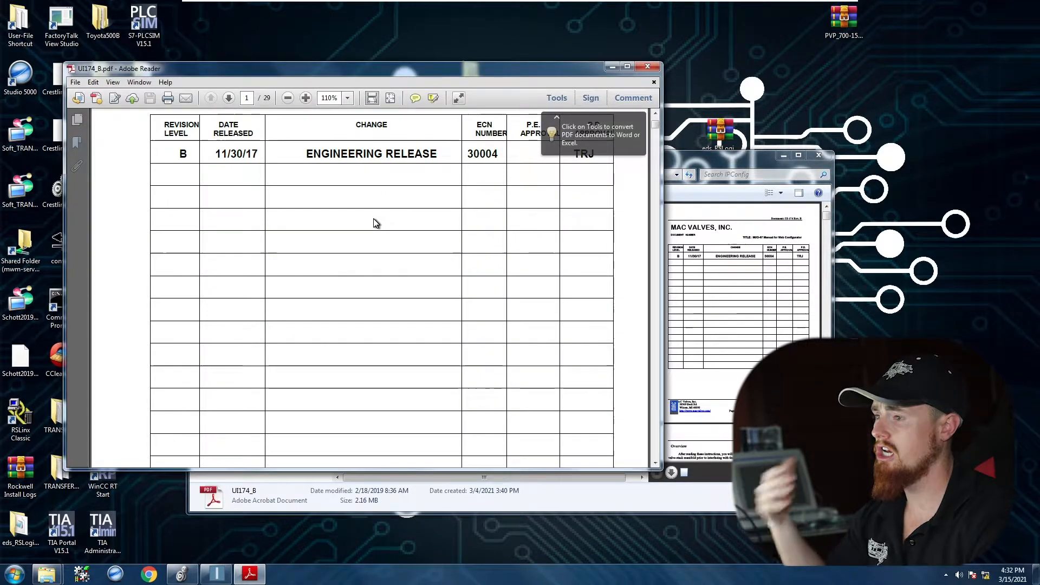
pyautogui.scroll(-10, 375, 221)
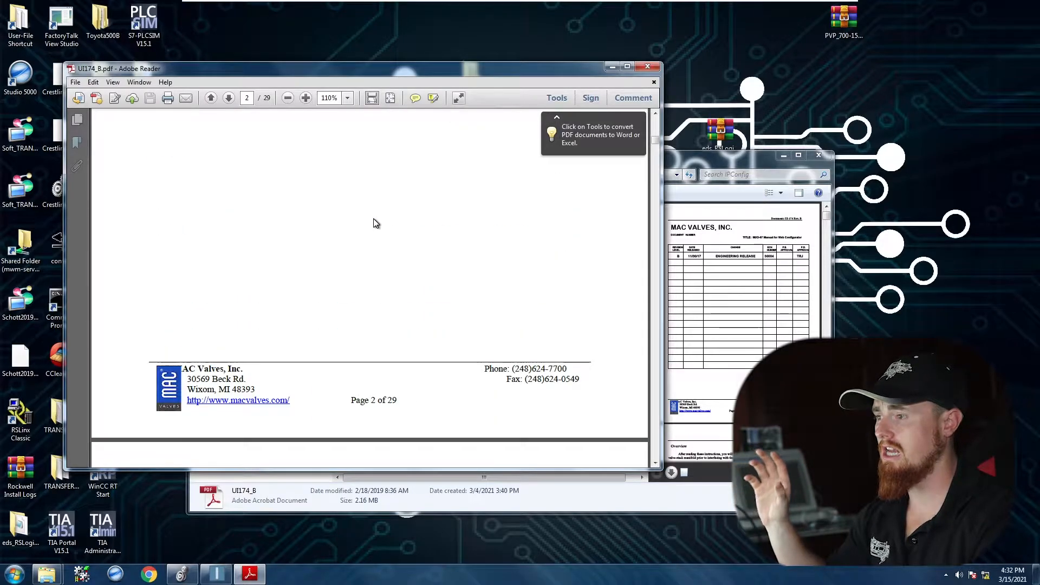
pyautogui.scroll(5, 373, 218)
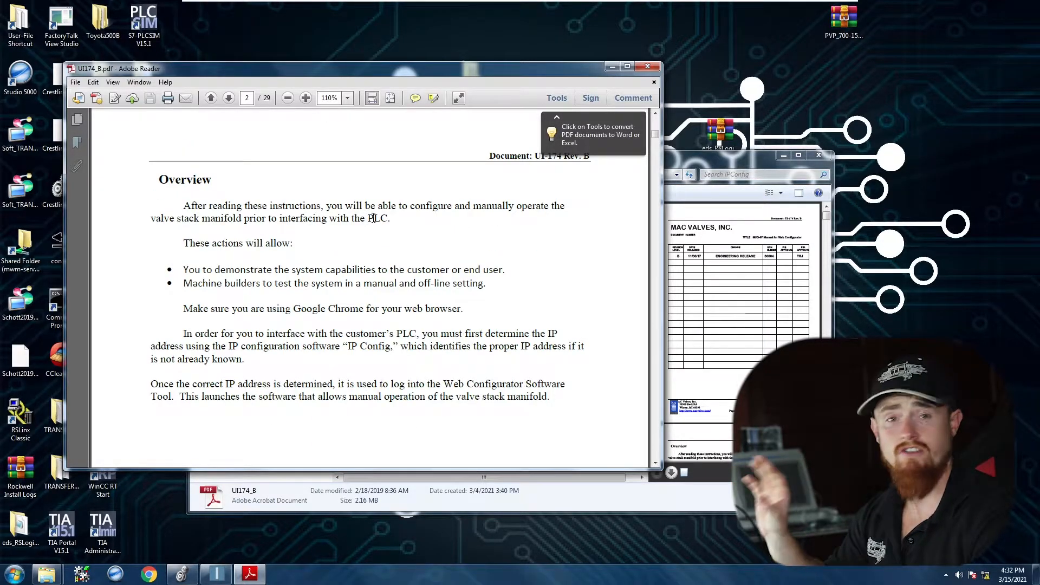
pyautogui.scroll(-20, 374, 219)
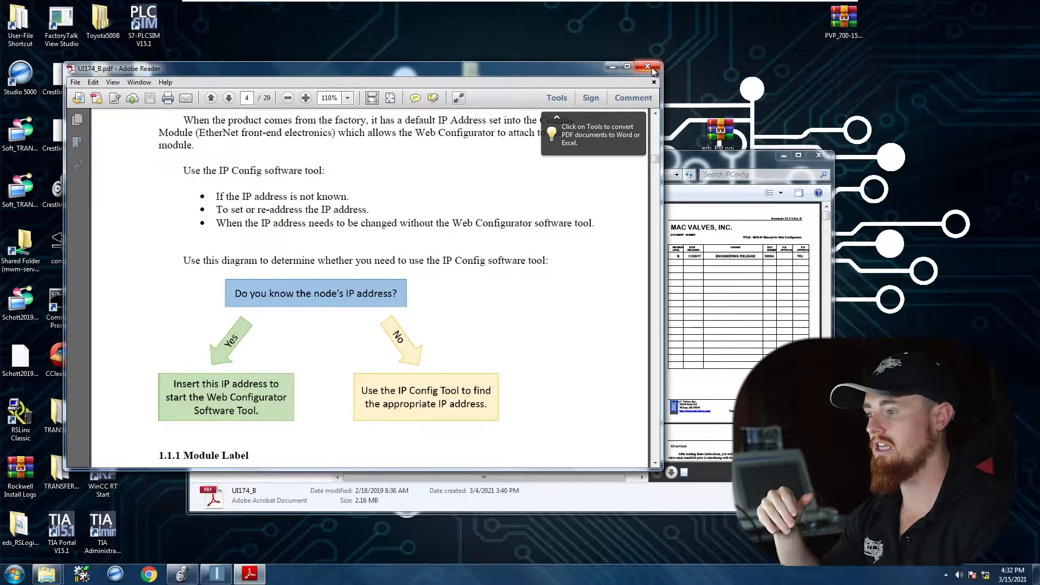
pyautogui.click(652, 69)
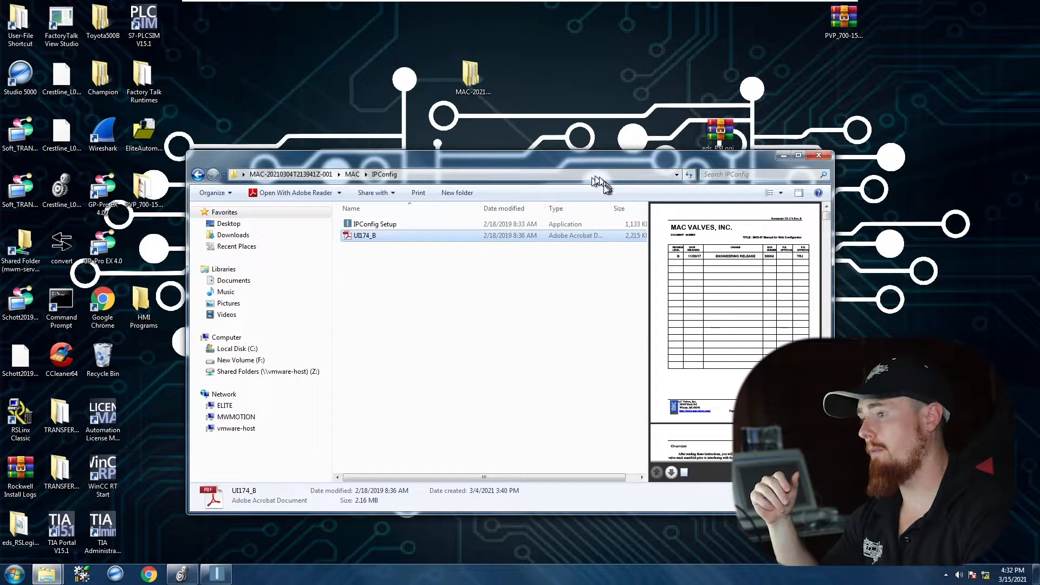
pyautogui.click(828, 158)
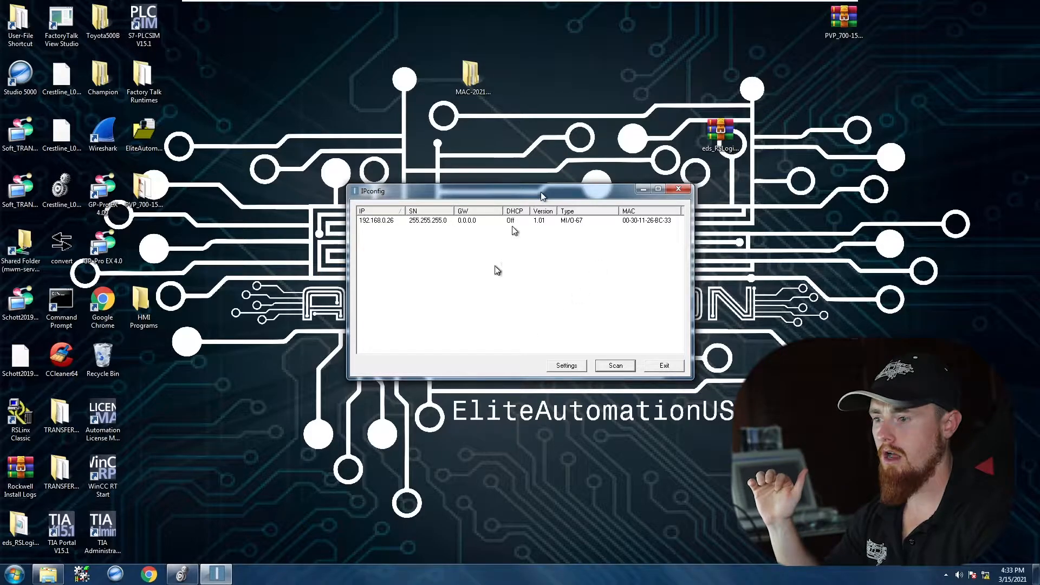
# - Scan the network for the MI/O-67 module and check the scanning tool's settings
pyautogui.click(616, 366)
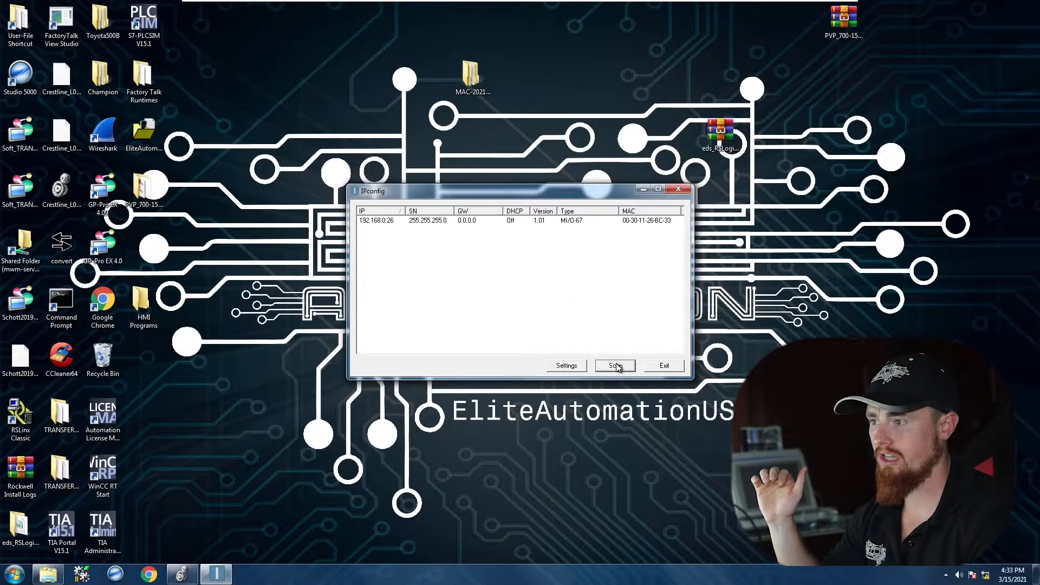
pyautogui.click(387, 221)
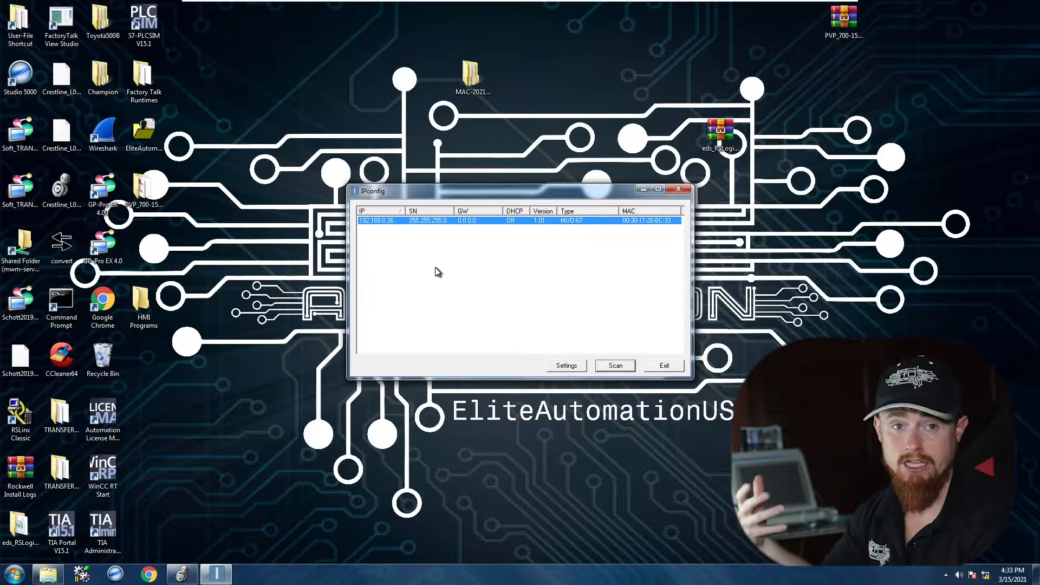
pyautogui.click(616, 365)
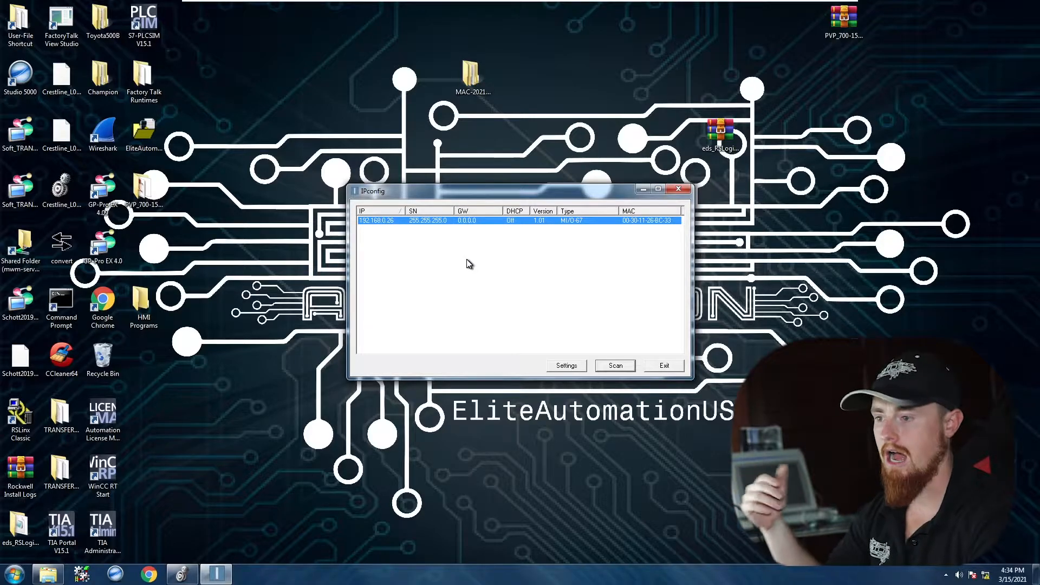
pyautogui.click(565, 368)
pyautogui.click(622, 206)
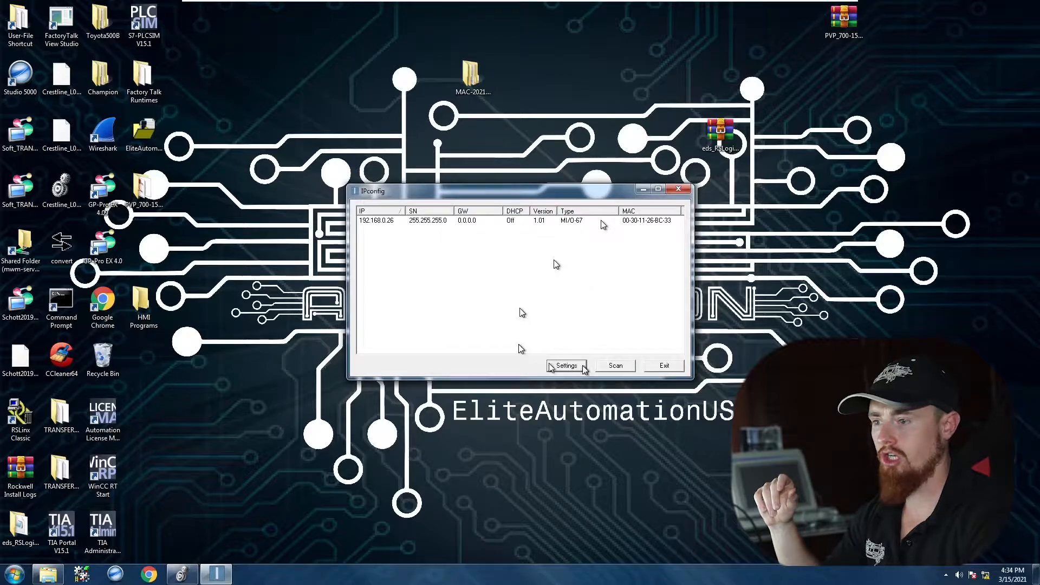
# - Set the MI/O-67 module's IP address to 192.168.0.25, rescan the network and exit IPconfig
pyautogui.doubleClick(396, 221)
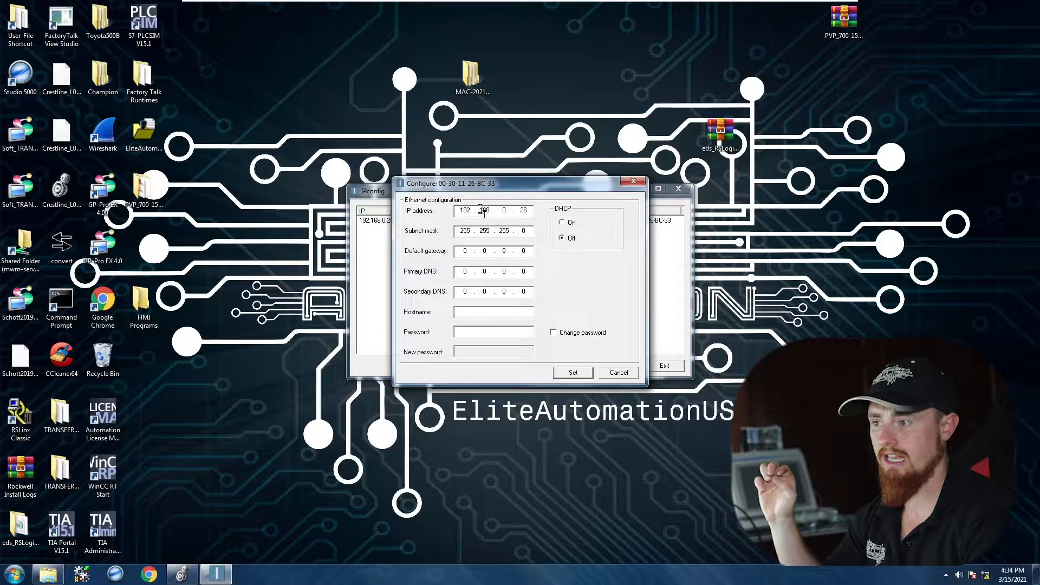
pyautogui.doubleClick(523, 210)
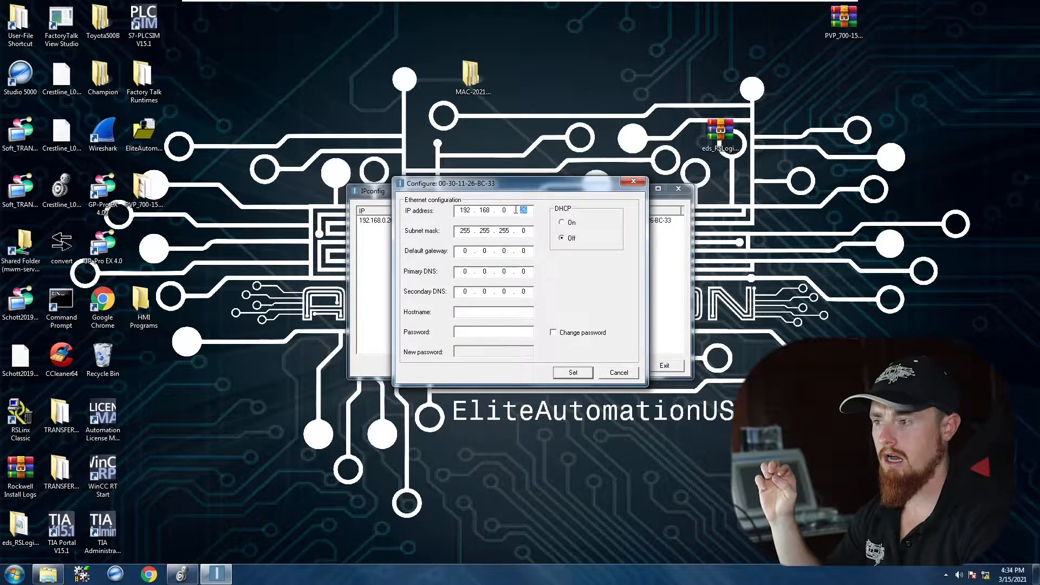
pyautogui.write('2')
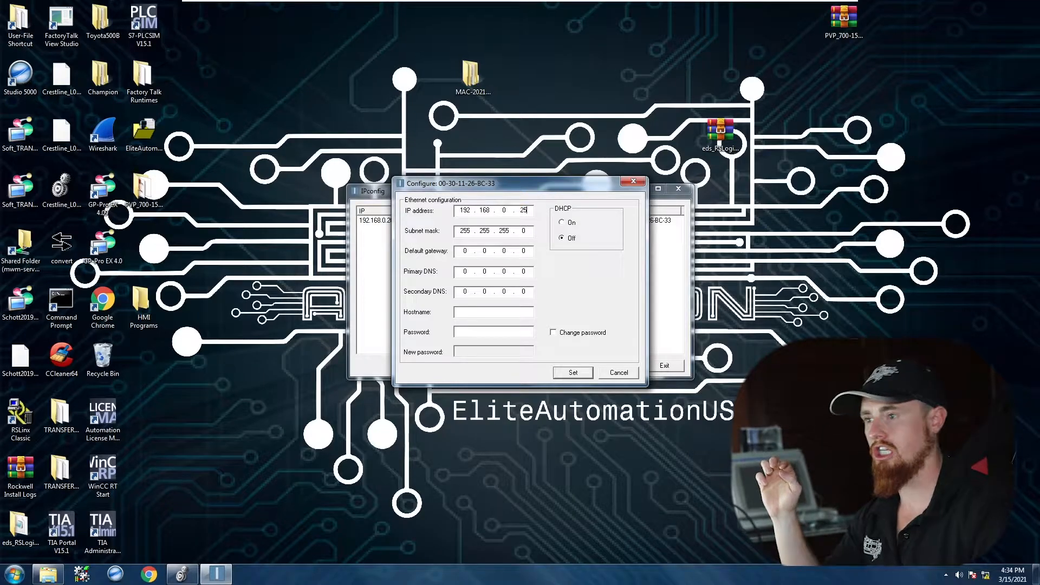
pyautogui.press('Return')
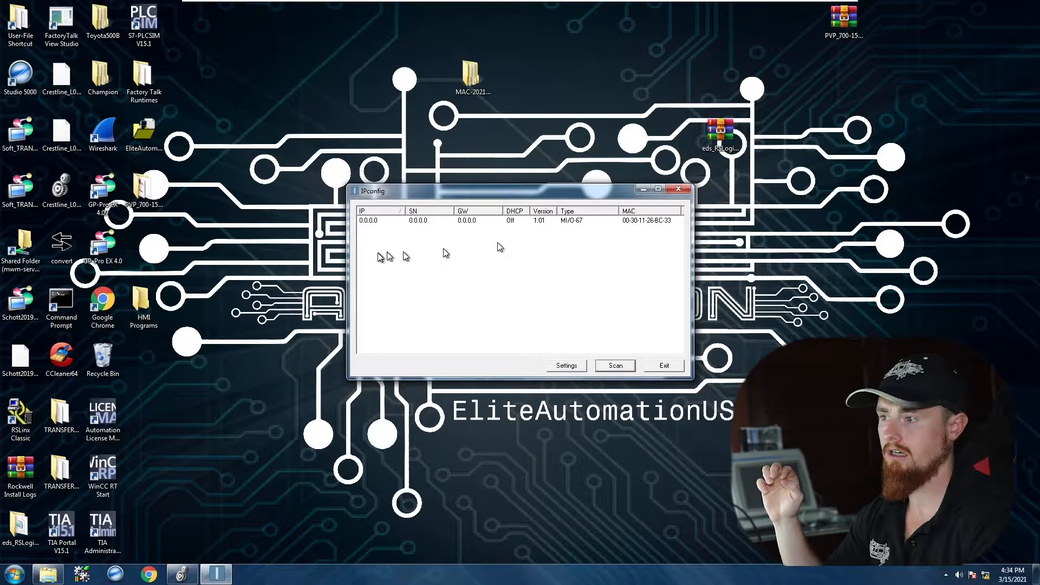
pyautogui.click(625, 365)
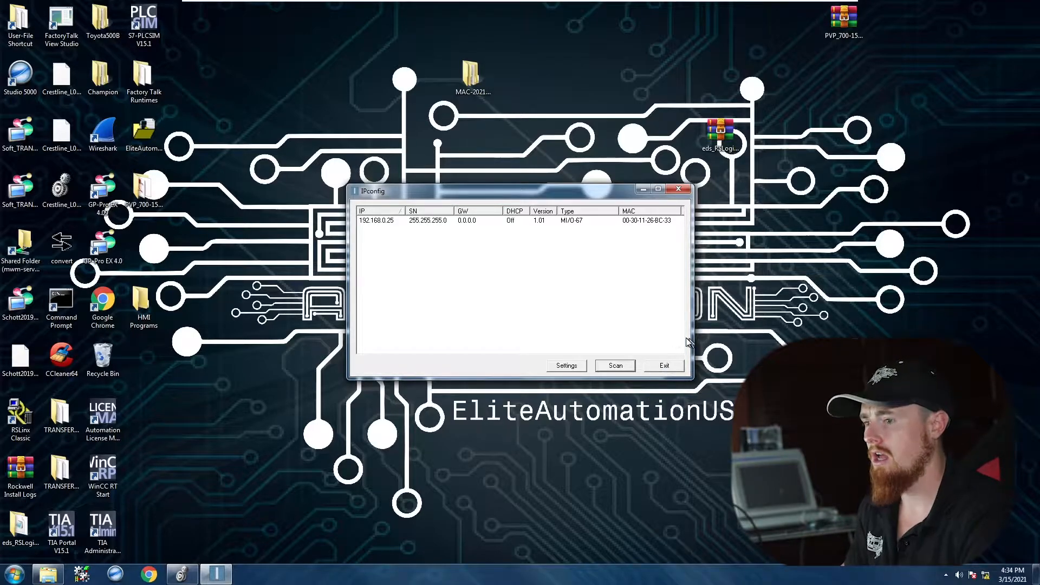
pyautogui.click(670, 366)
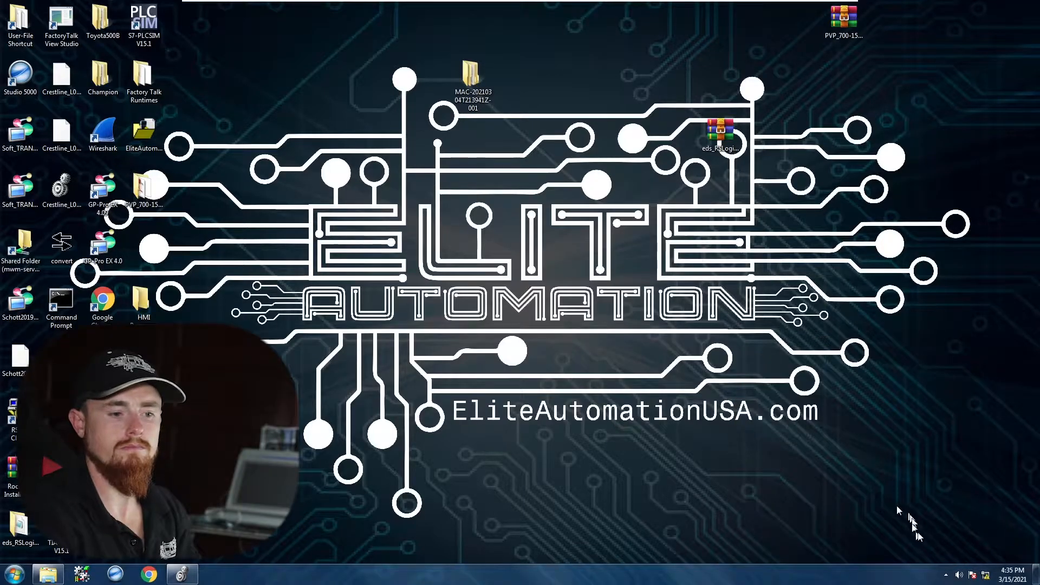
# - Examine the computer's IP address in the TCP/IPv4 properties of Local Area Connection 5, and close the properties
pyautogui.rightClick(978, 574)
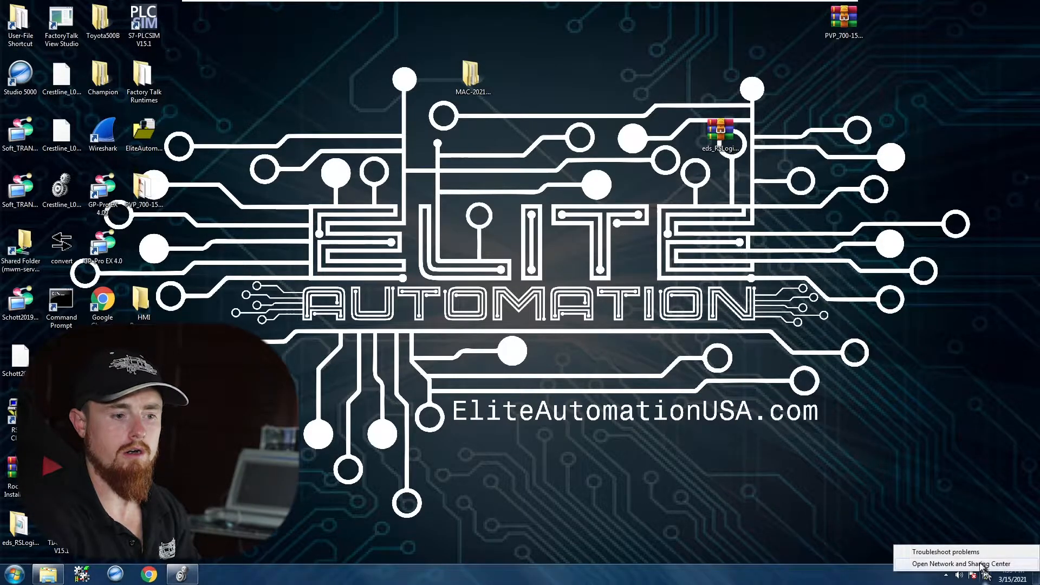
pyautogui.click(977, 564)
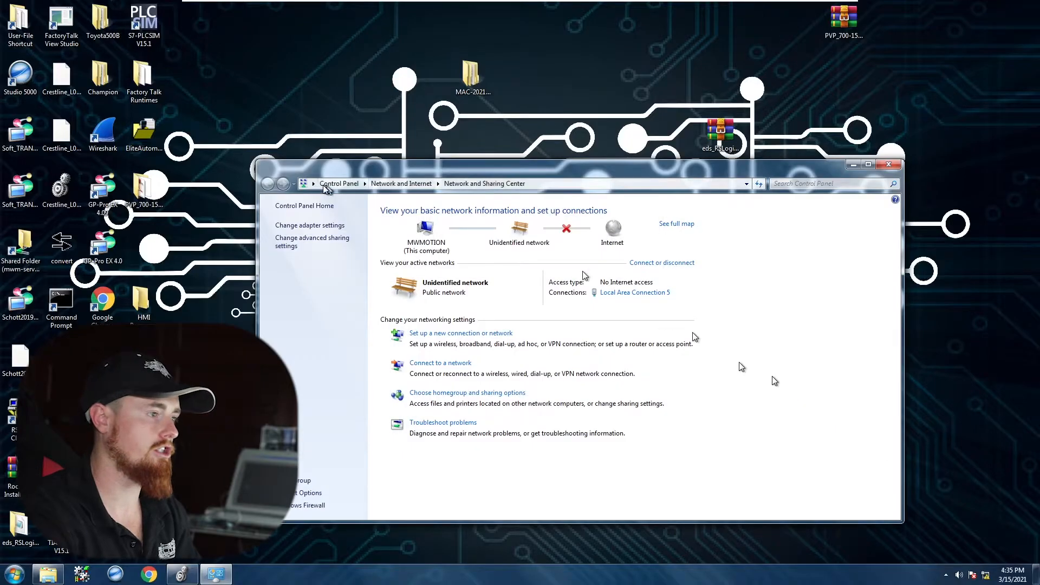
pyautogui.click(302, 225)
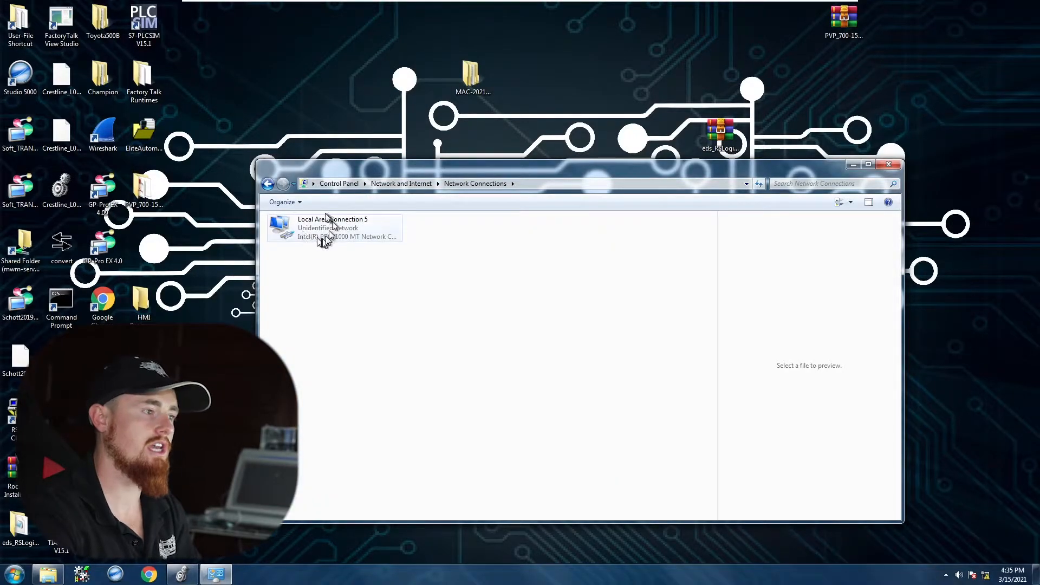
pyautogui.rightClick(346, 226)
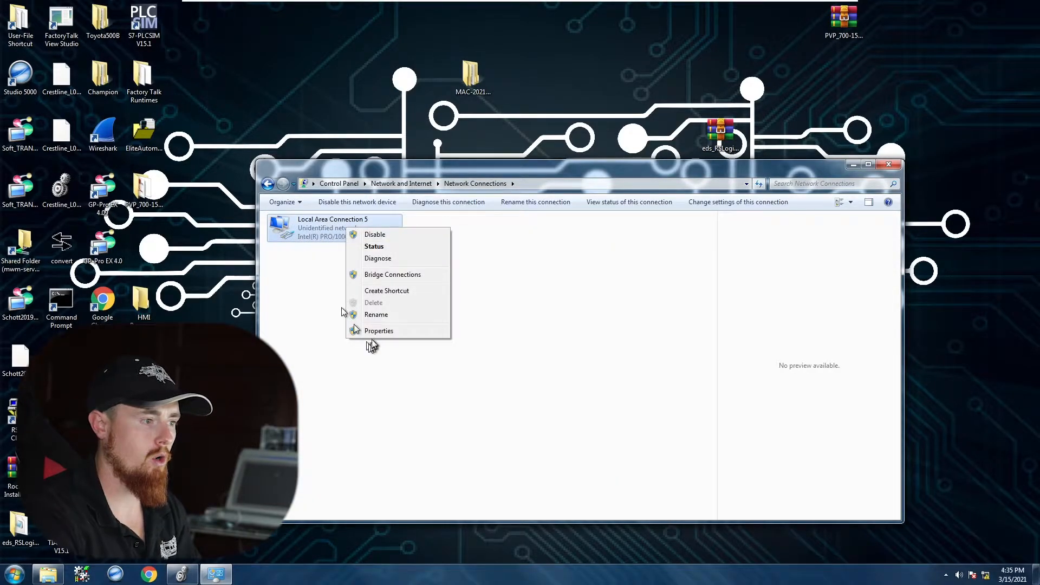
pyautogui.click(376, 332)
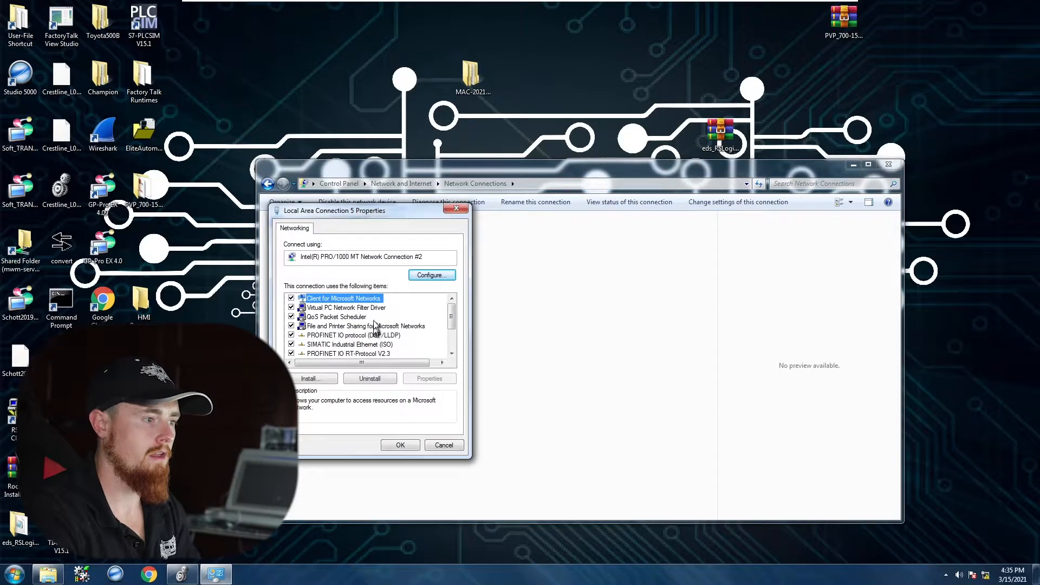
pyautogui.scroll(-1, 327, 329)
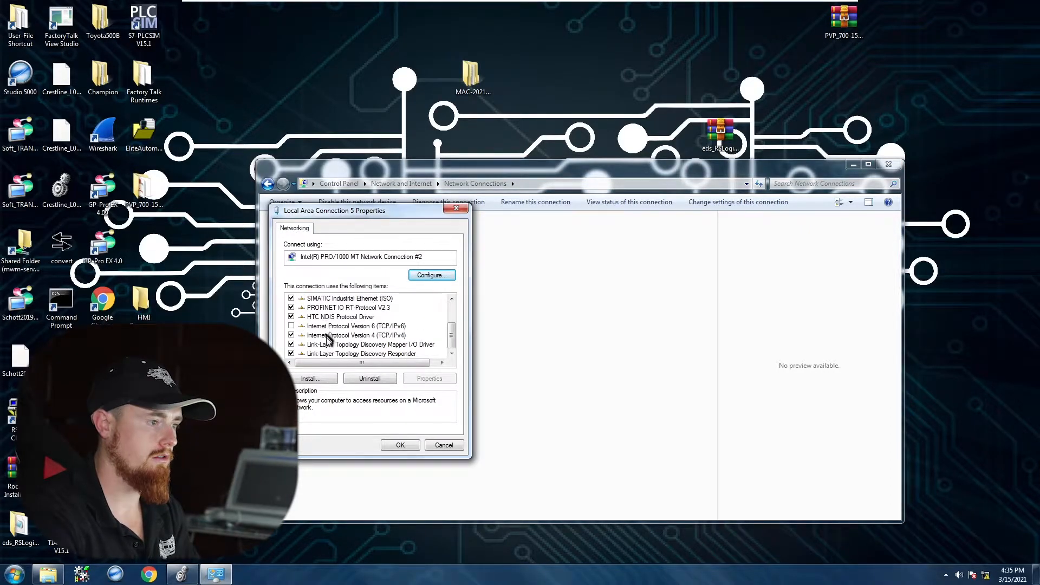
pyautogui.doubleClick(327, 337)
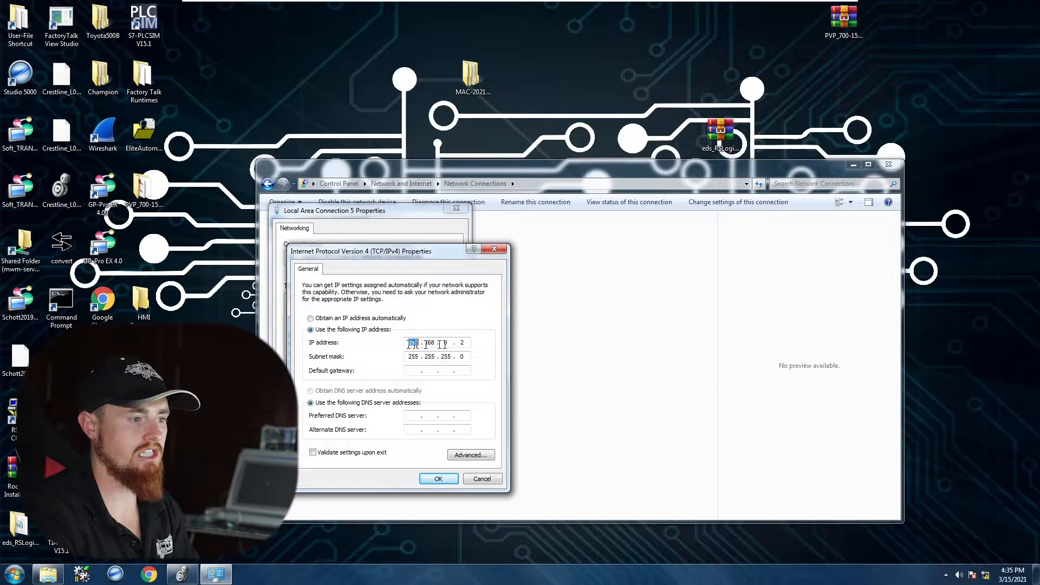
pyautogui.doubleClick(469, 342)
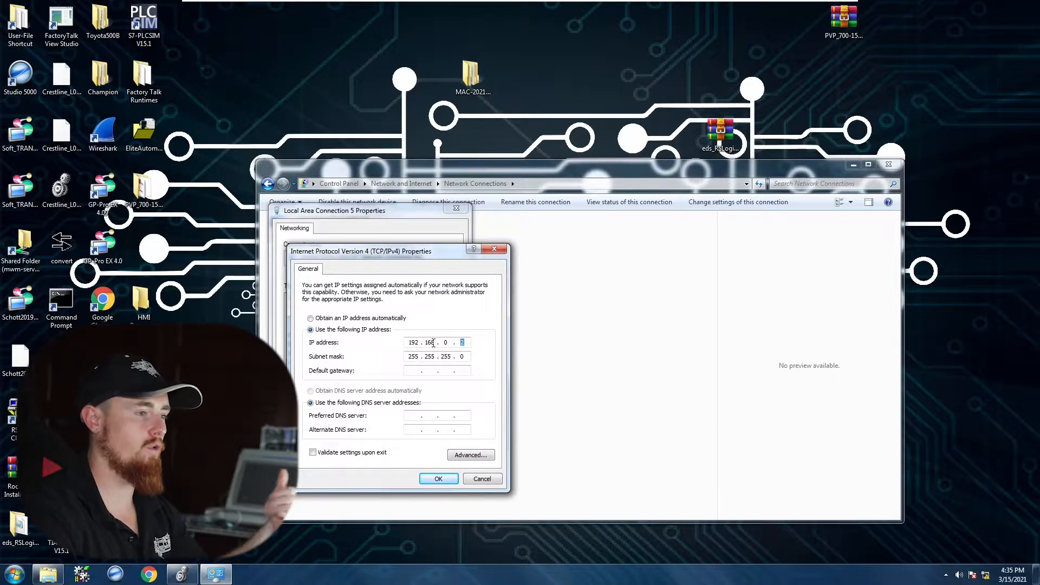
pyautogui.click(494, 250)
pyautogui.click(457, 208)
# - View the IPv4 address in the status details of Local Area Connection 5, and close the status windows
pyautogui.rightClick(359, 226)
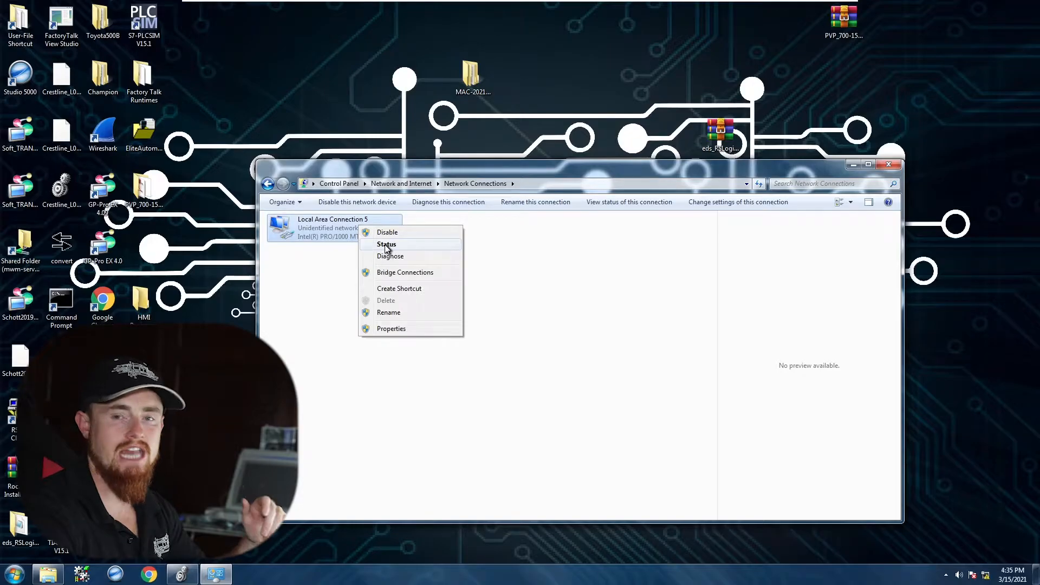
pyautogui.click(387, 245)
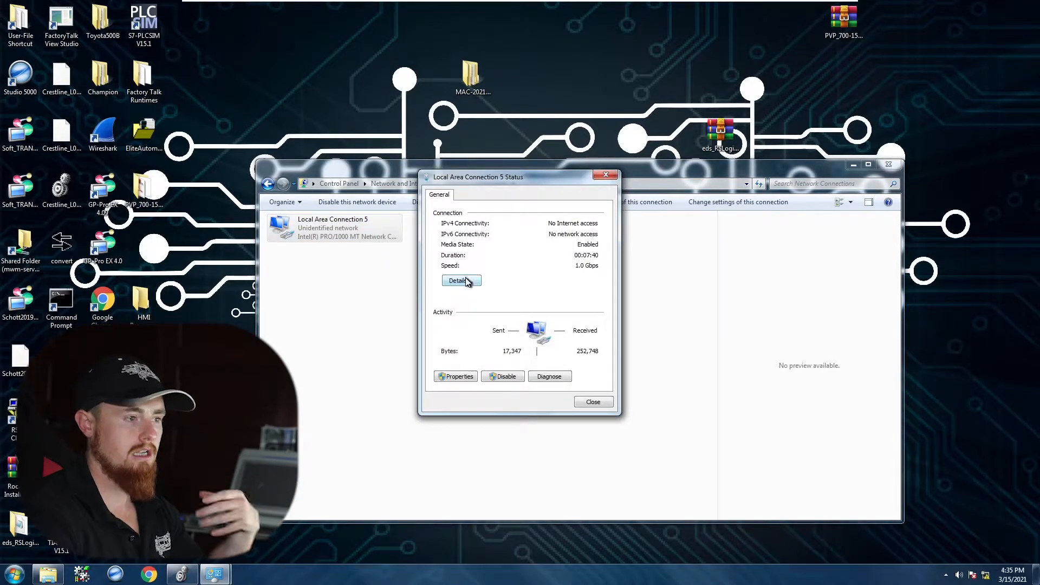
pyautogui.click(460, 280)
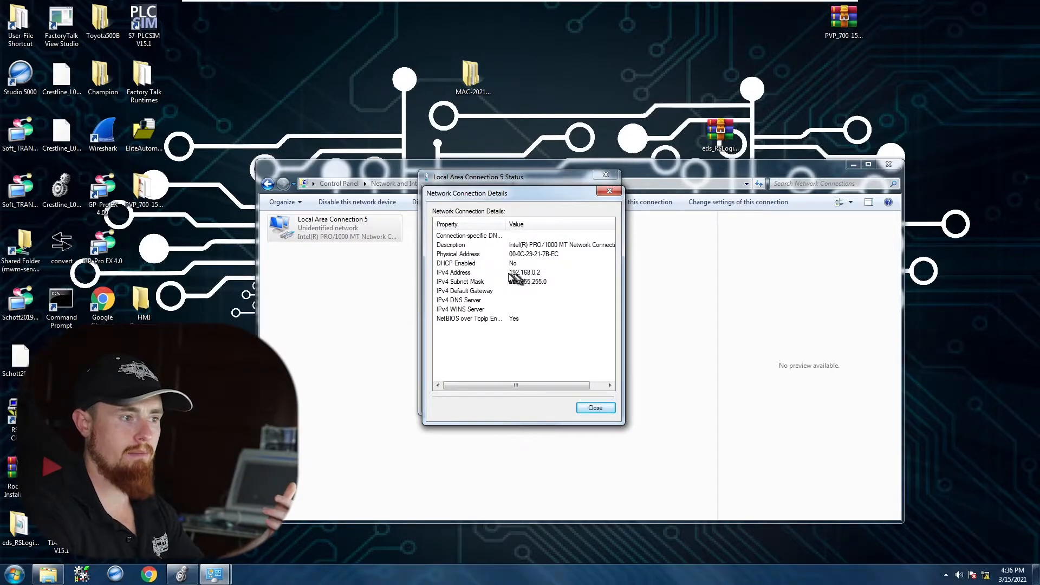
pyautogui.click(539, 273)
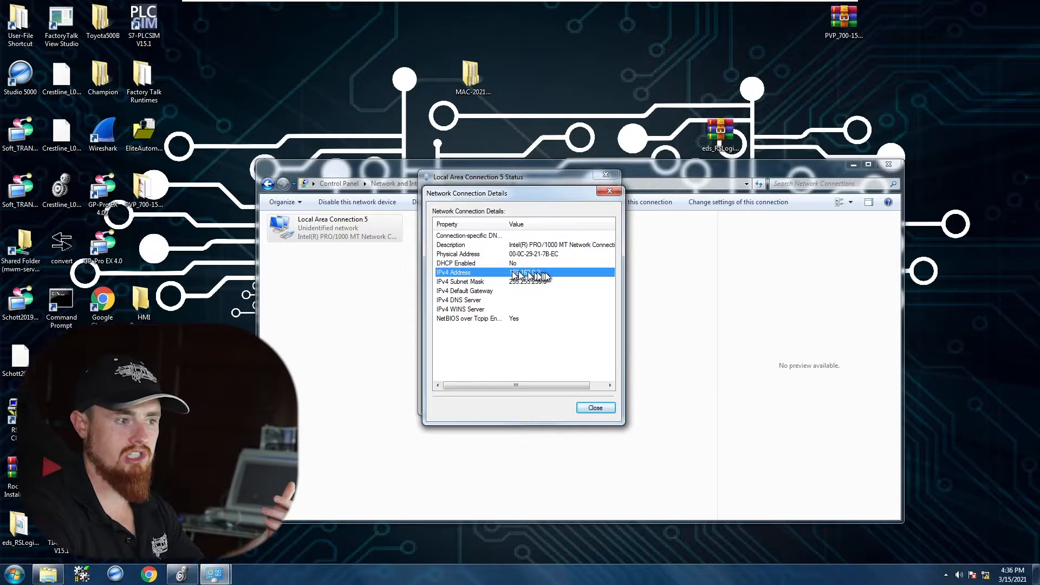
pyautogui.click(596, 408)
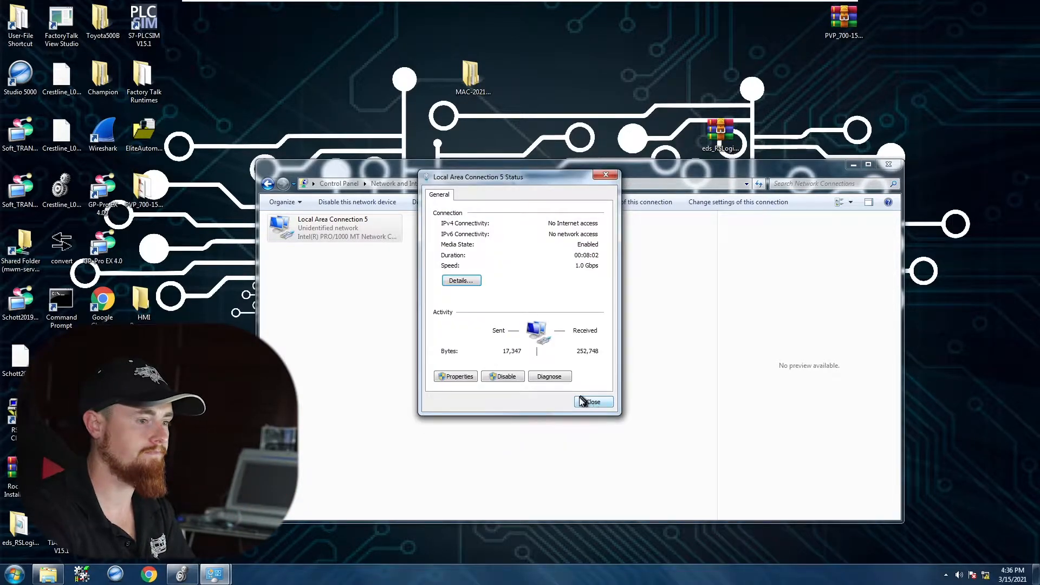
pyautogui.click(592, 404)
# - Switch to Chrome and open the MI/O-67 web configurator at 192.168.0.25 to view the device overview
pyautogui.click(147, 576)
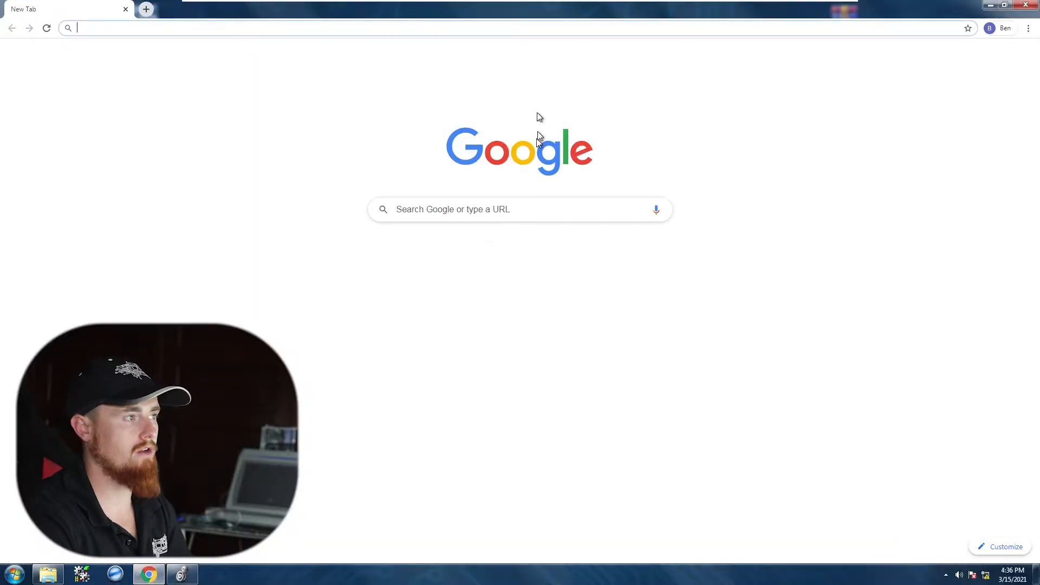
pyautogui.write('192')
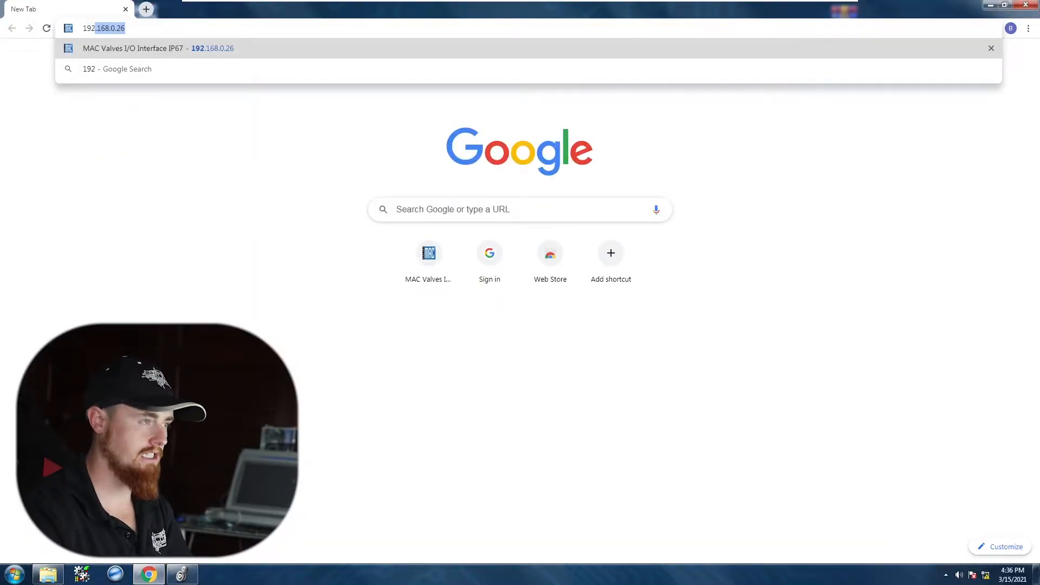
pyautogui.press('Right')
pyautogui.press('BackSpace')
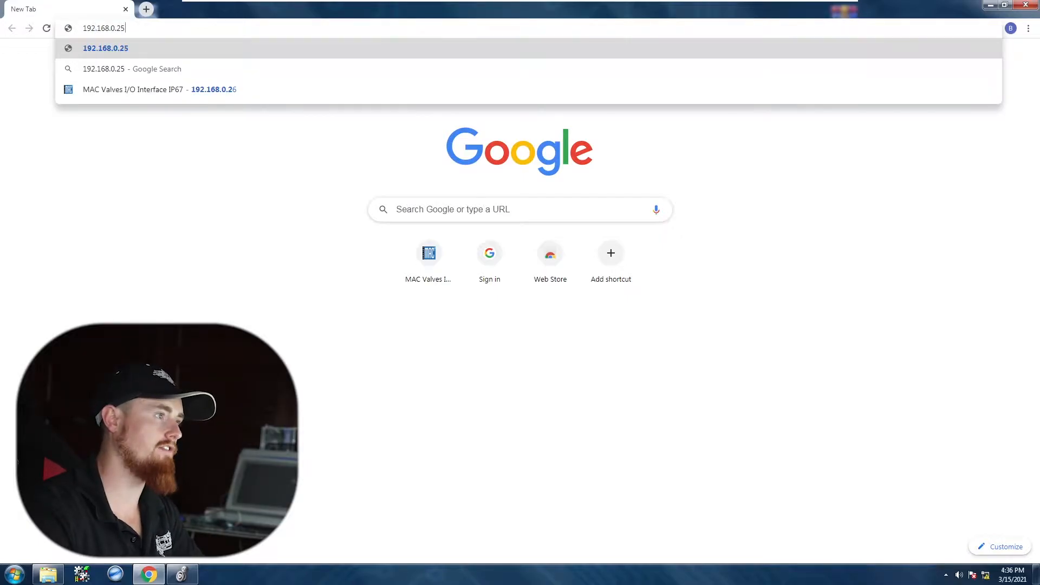
pyautogui.press('Return')
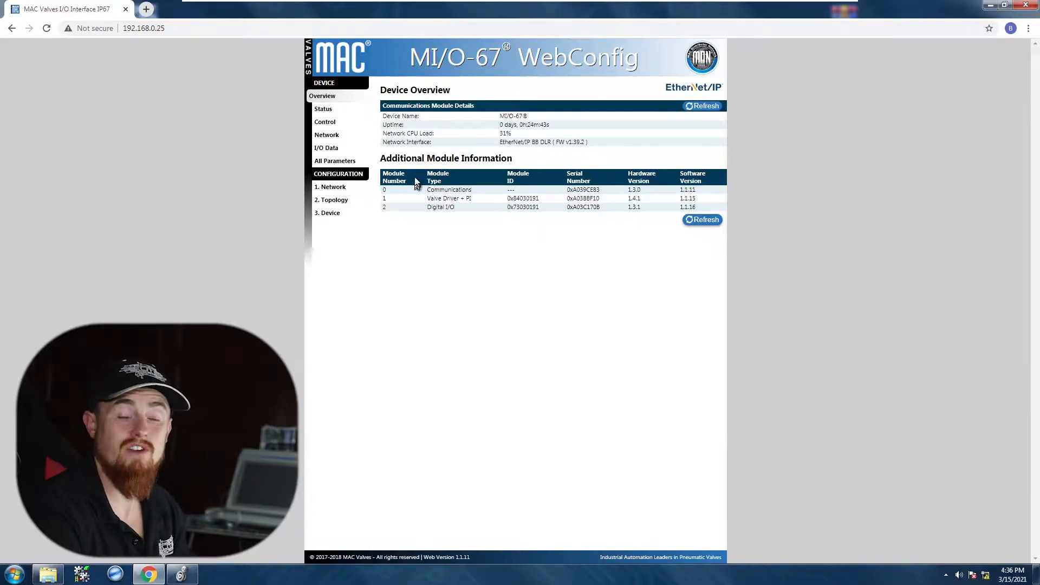
pyautogui.moveTo(427, 189); pyautogui.dragTo(450, 209)
pyautogui.click(469, 238)
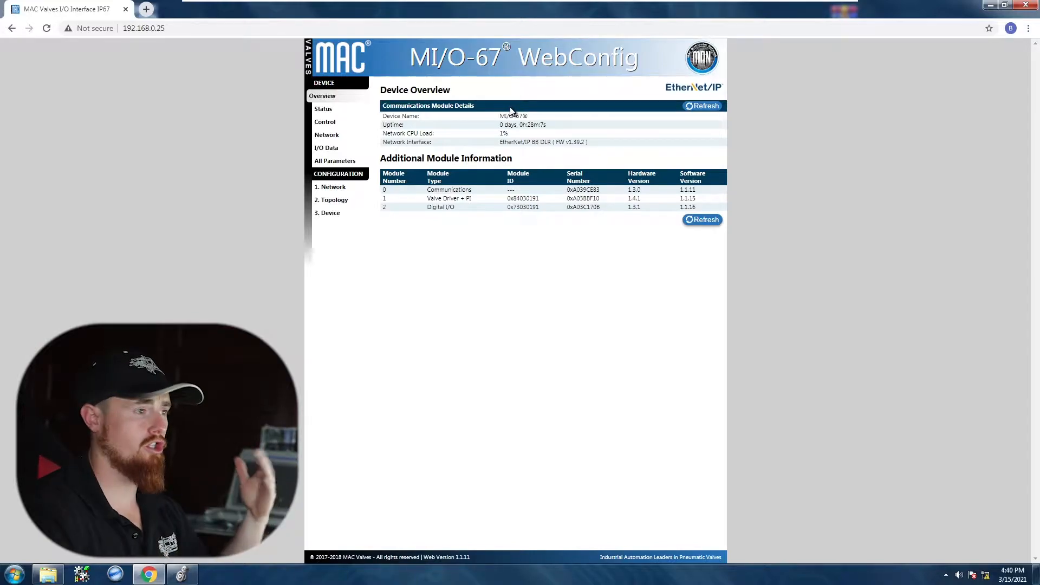
# - Examine the device status flags, device error flags and backplane module status on the module's Status page
pyautogui.click(319, 110)
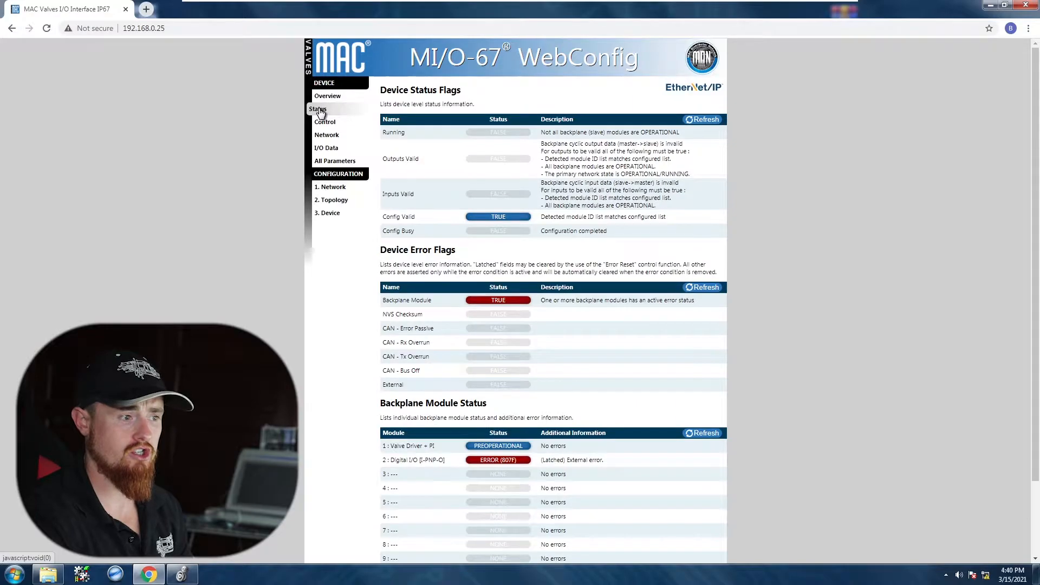
pyautogui.scroll(-1, 525, 217)
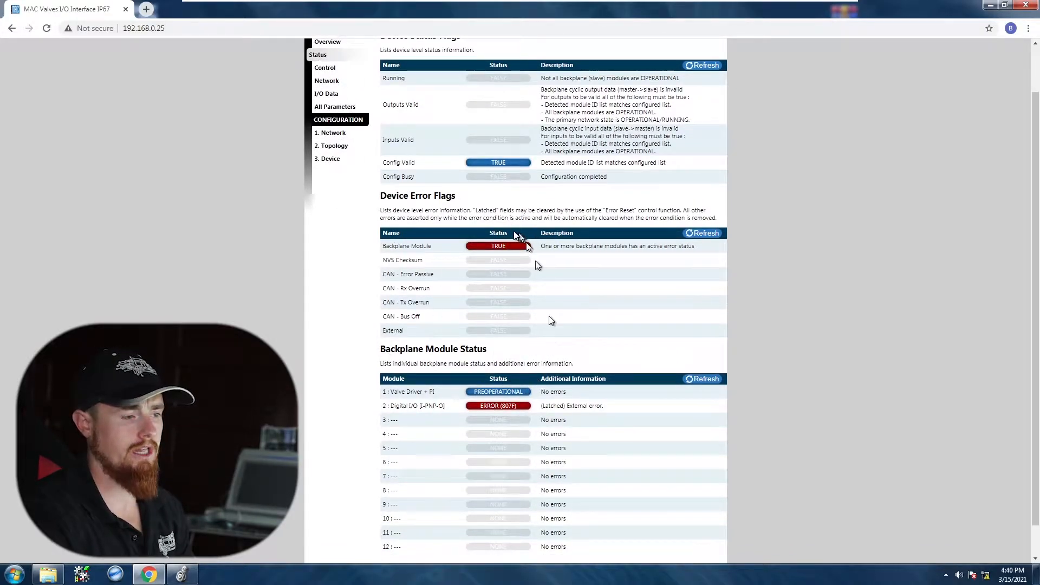
pyautogui.scroll(-1, 520, 249)
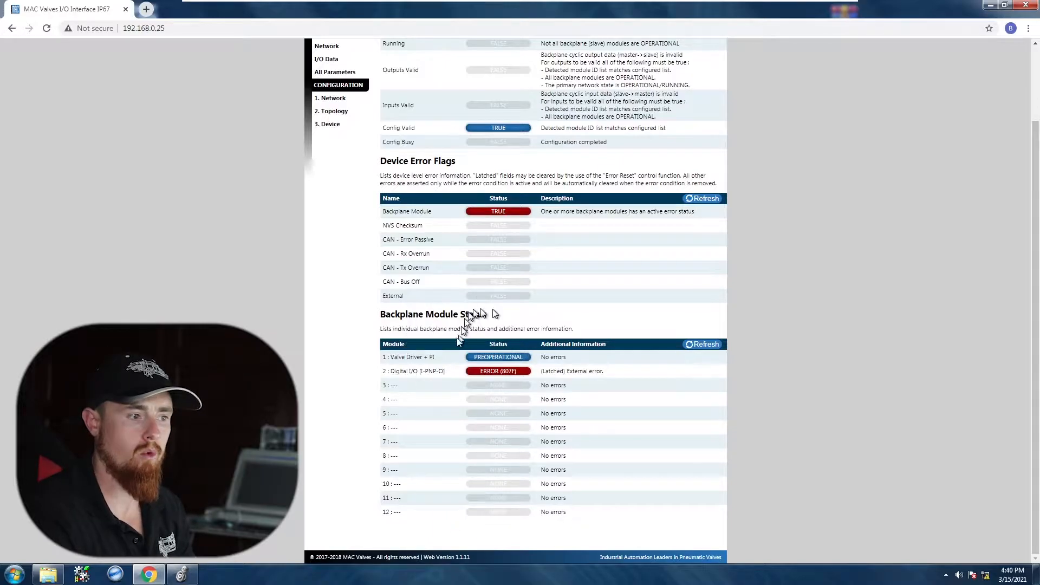
pyautogui.scroll(2, 518, 222)
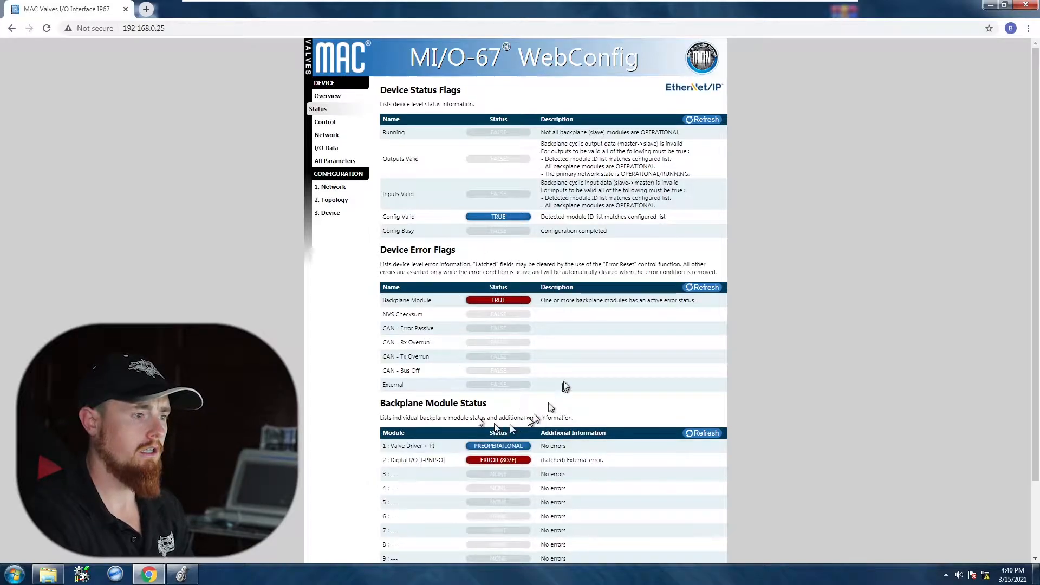
pyautogui.scroll(-2, 585, 482)
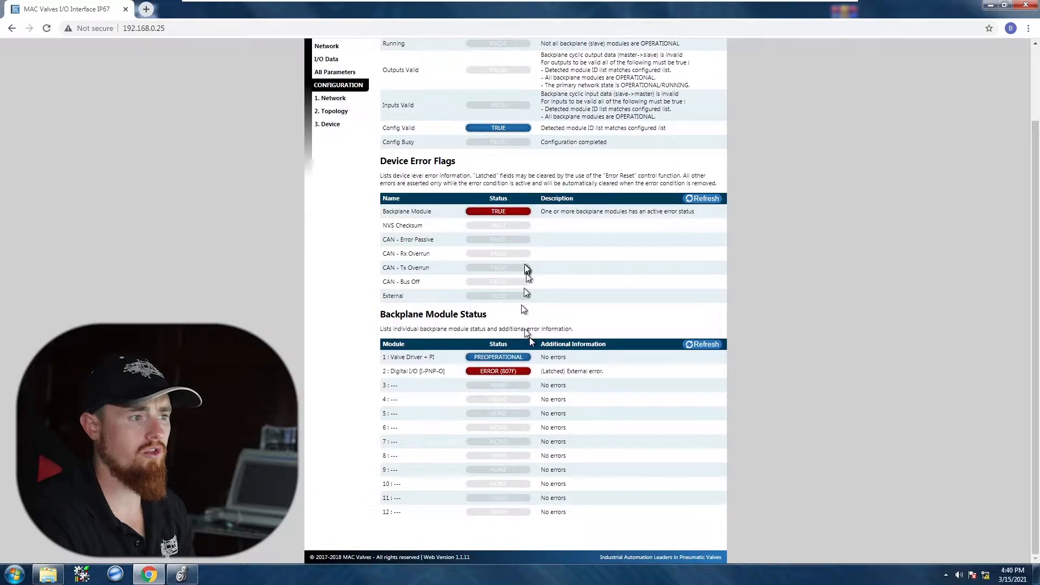
pyautogui.scroll(2, 529, 337)
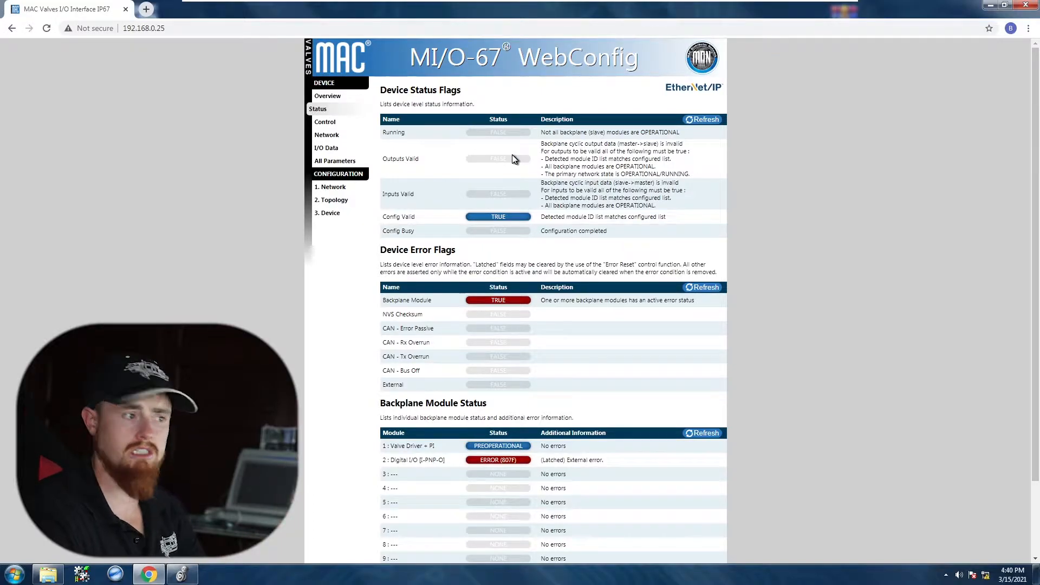
pyautogui.moveTo(387, 132); pyautogui.dragTo(430, 144)
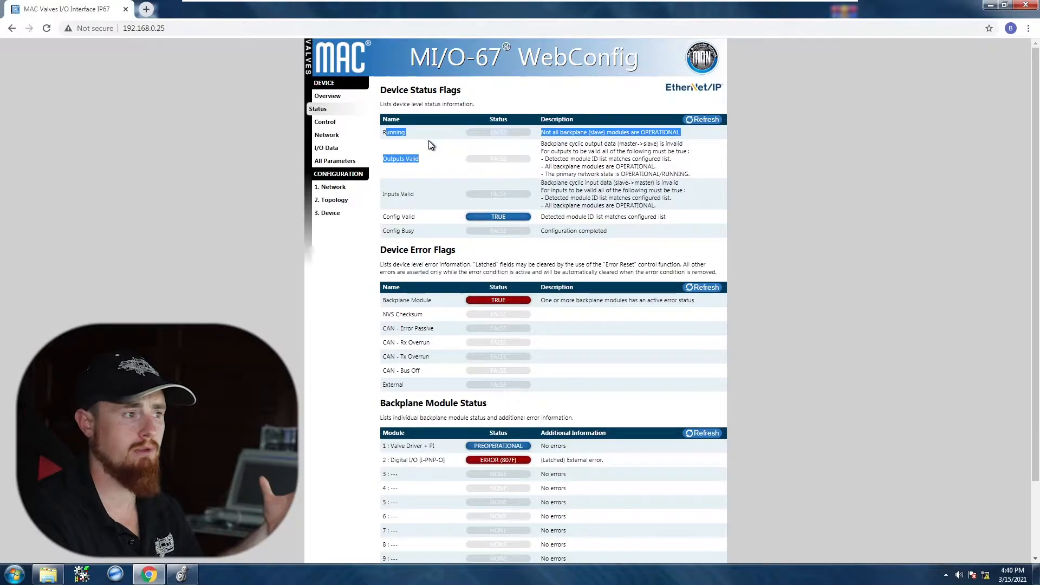
pyautogui.click(415, 139)
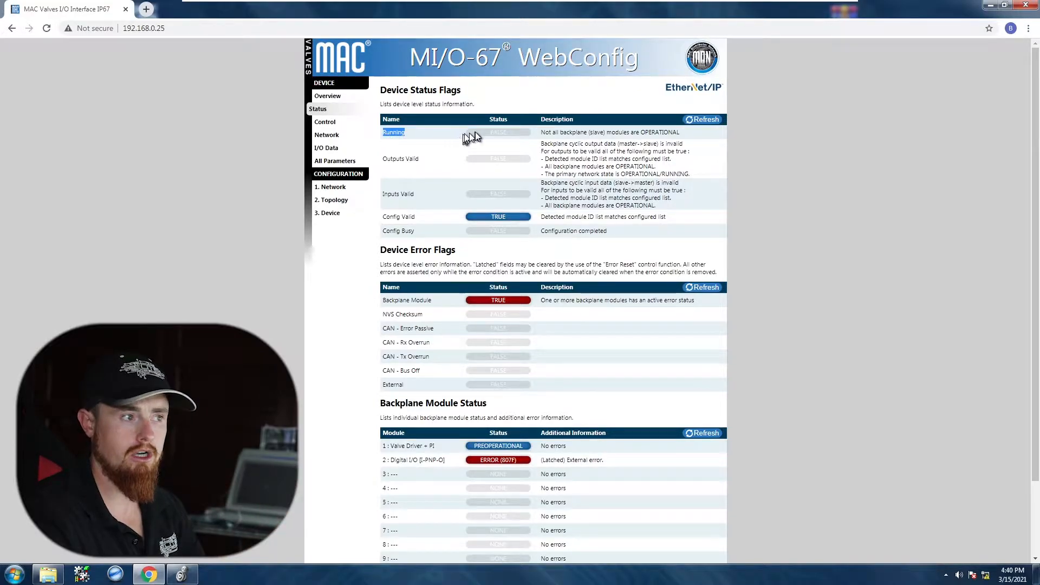
pyautogui.click(437, 146)
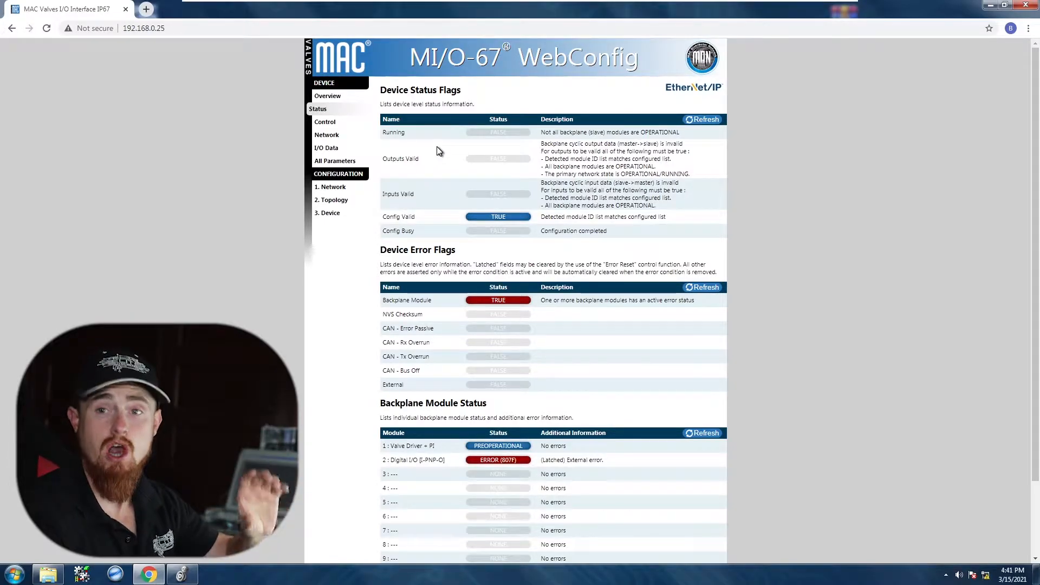
# - Perform a factory reset of the module from its Device Control page, and try to load 192.168.1.25
pyautogui.click(325, 122)
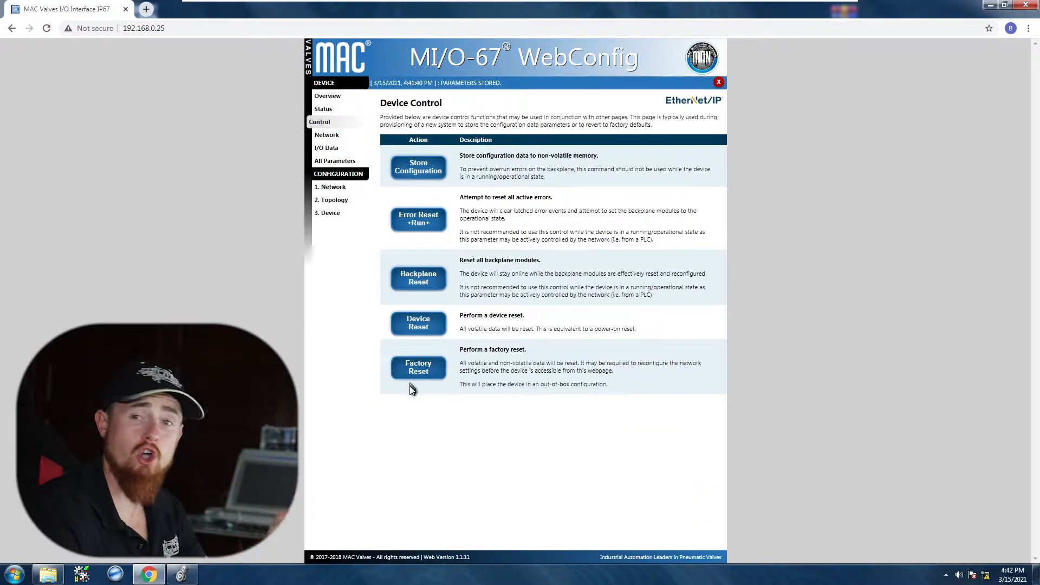
pyautogui.click(437, 372)
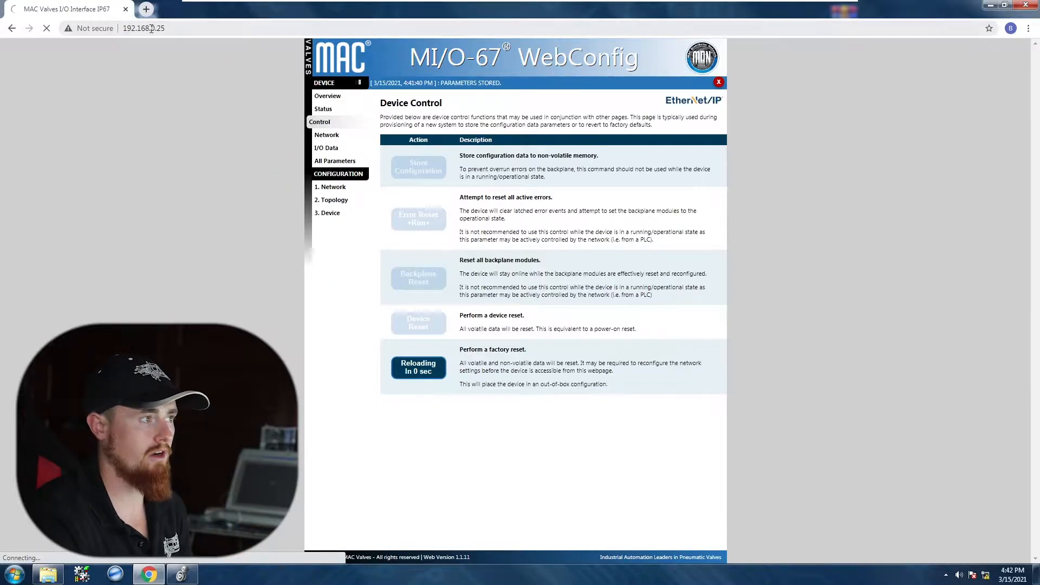
pyautogui.moveTo(151, 28); pyautogui.dragTo(171, 28)
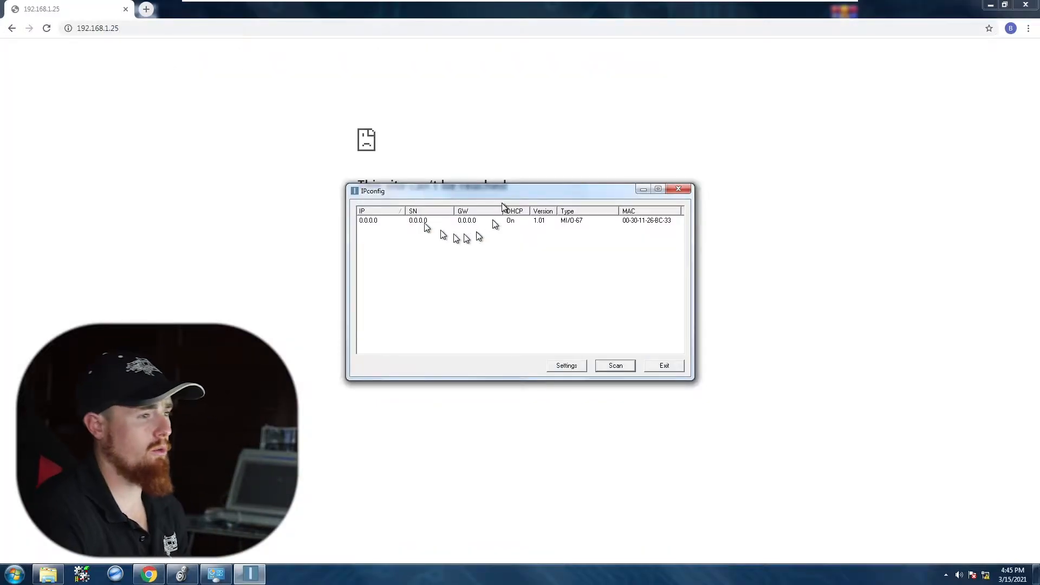
# - In IPconfig, set the MI/O-67 module to IP address 192.168.1.25 and subnet mask 255.255.255.0 with DHCP off, and rescan the network
pyautogui.click(370, 223)
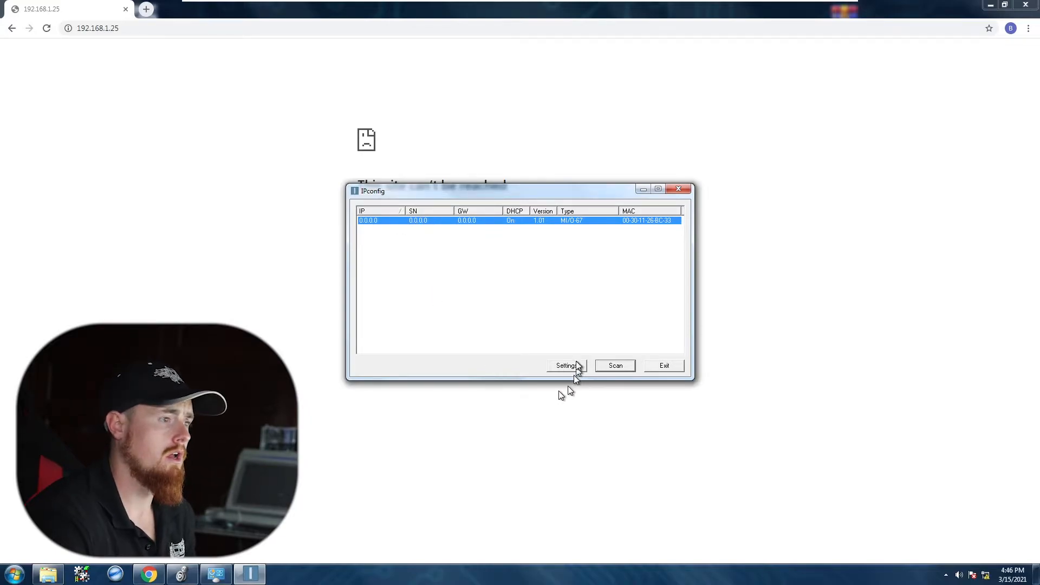
pyautogui.doubleClick(375, 220)
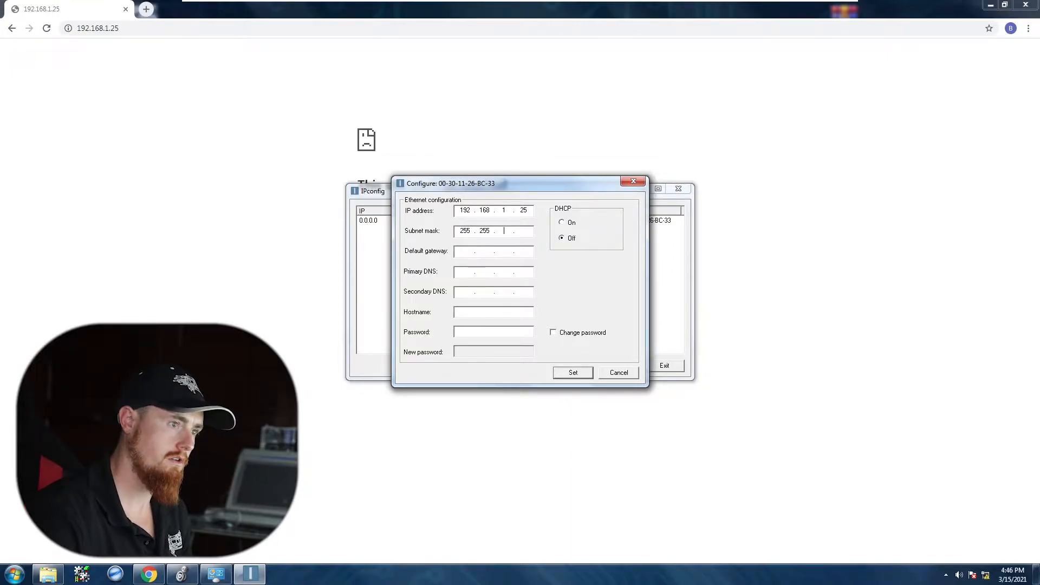
pyautogui.press('Return')
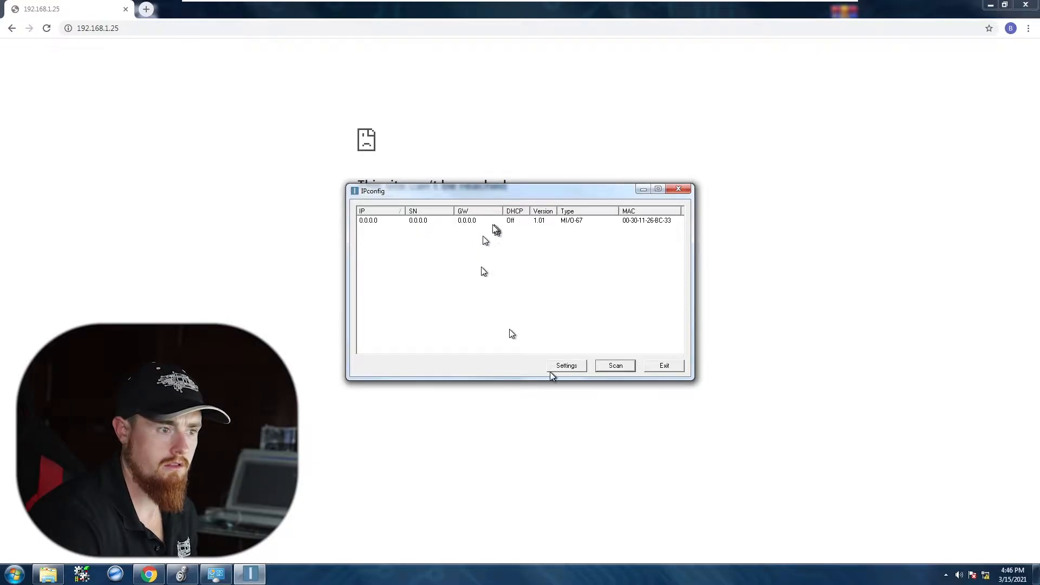
pyautogui.click(615, 366)
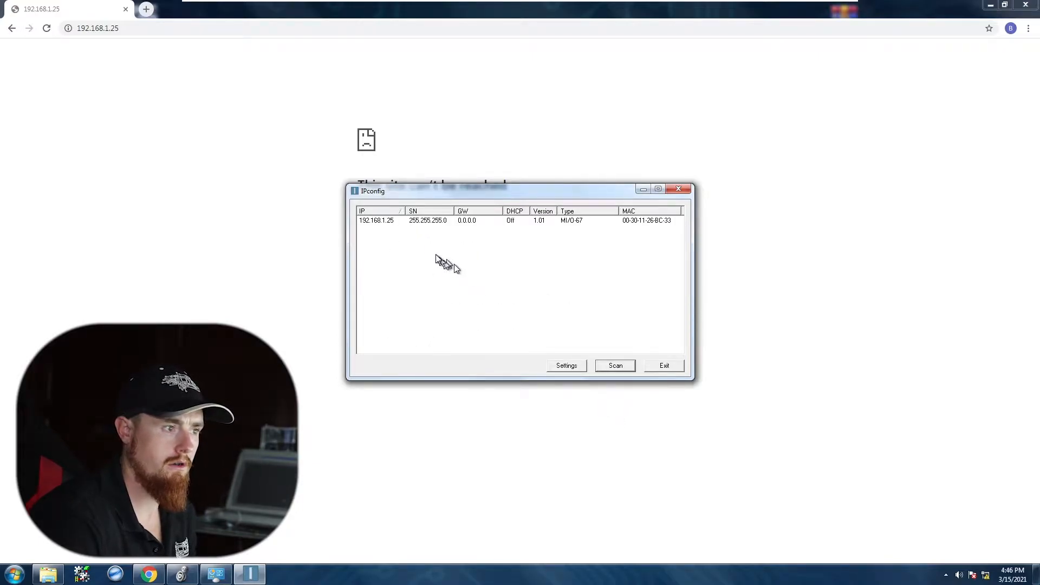
# - Switch to Chrome, load the module's web configurator at 192.168.1.25 and open its Status page
pyautogui.click(142, 29)
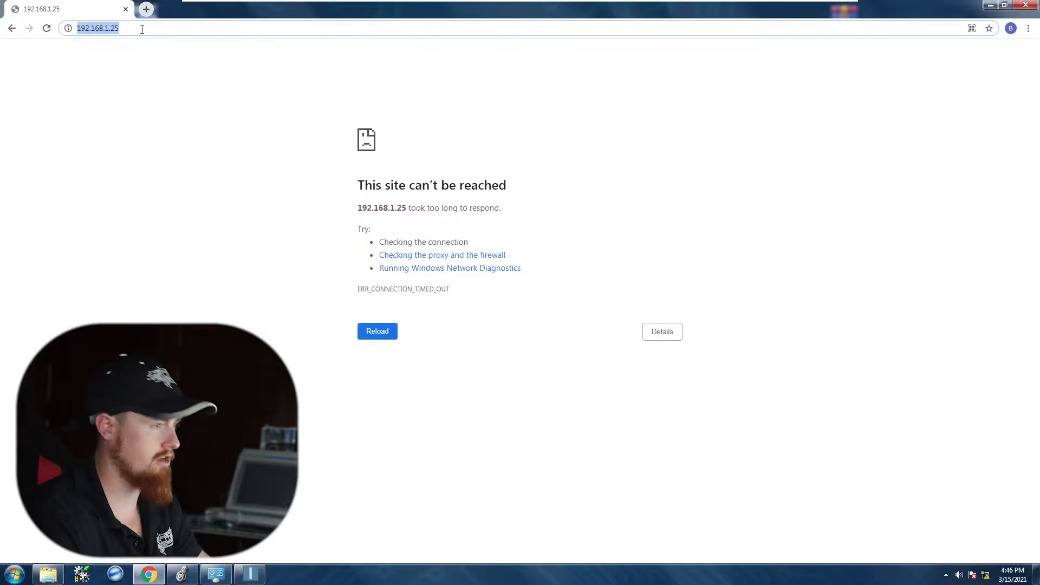
pyautogui.press('Return')
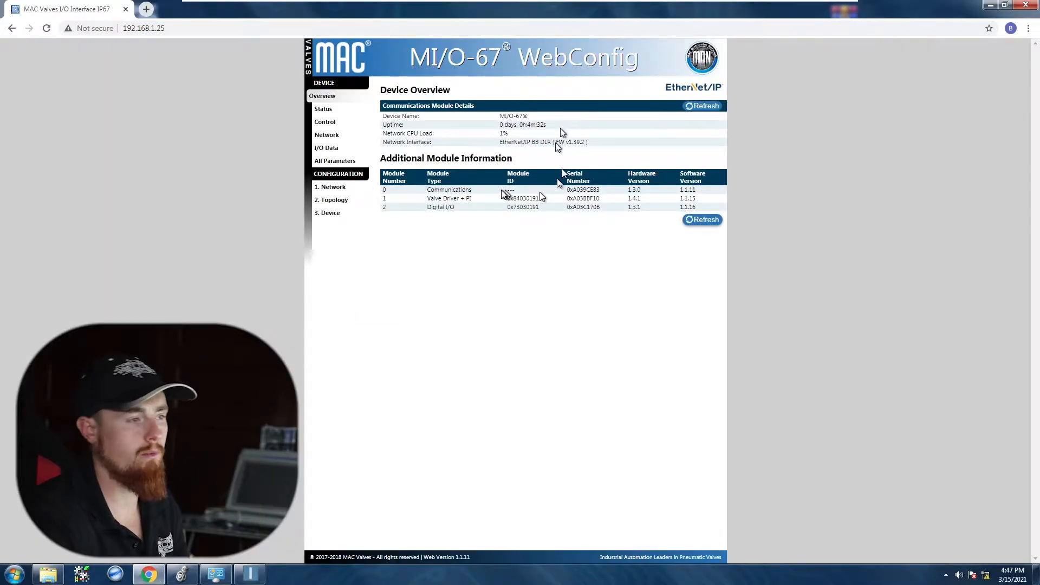
pyautogui.click(324, 110)
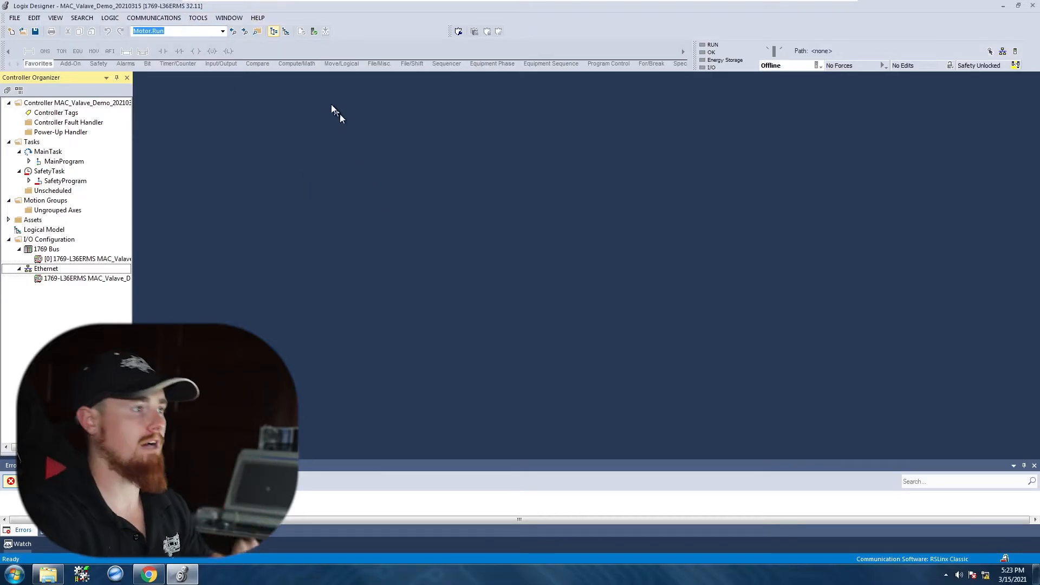
# - Start the EDS Hardware Installation Tool in Logix Designer and proceed with registering an EDS file
pyautogui.click(198, 19)
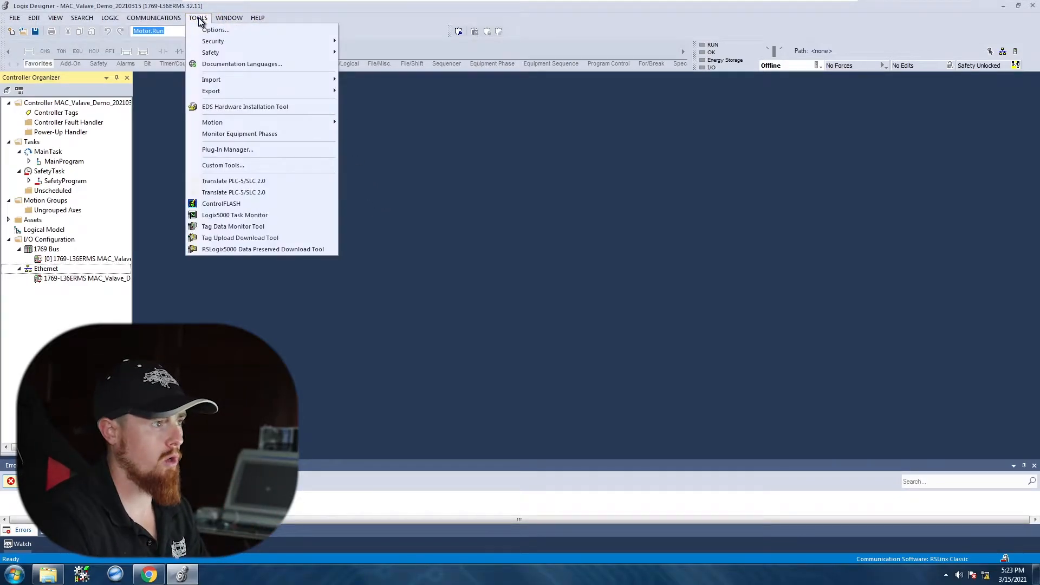
pyautogui.click(235, 107)
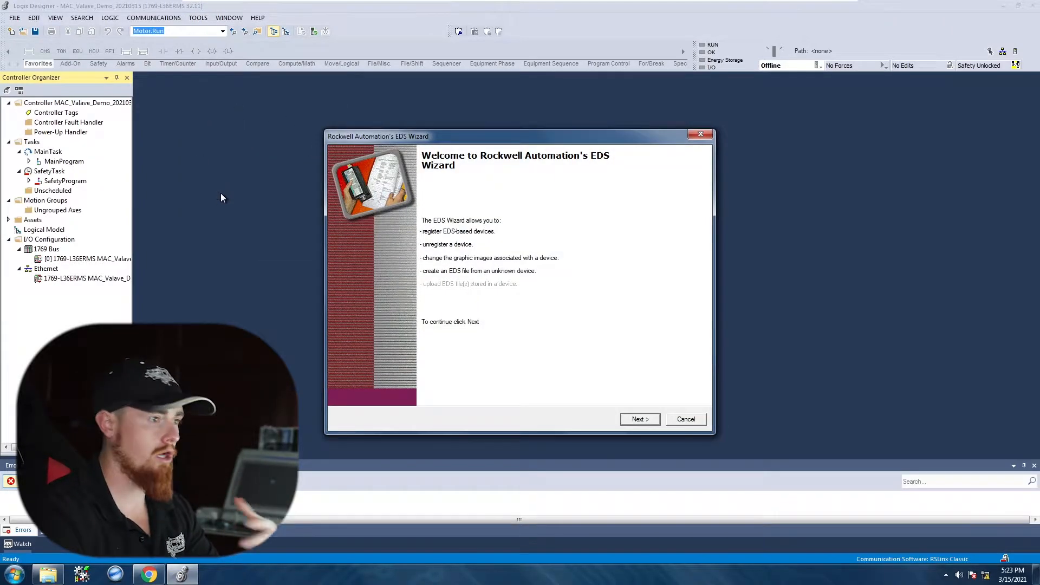
pyautogui.click(636, 416)
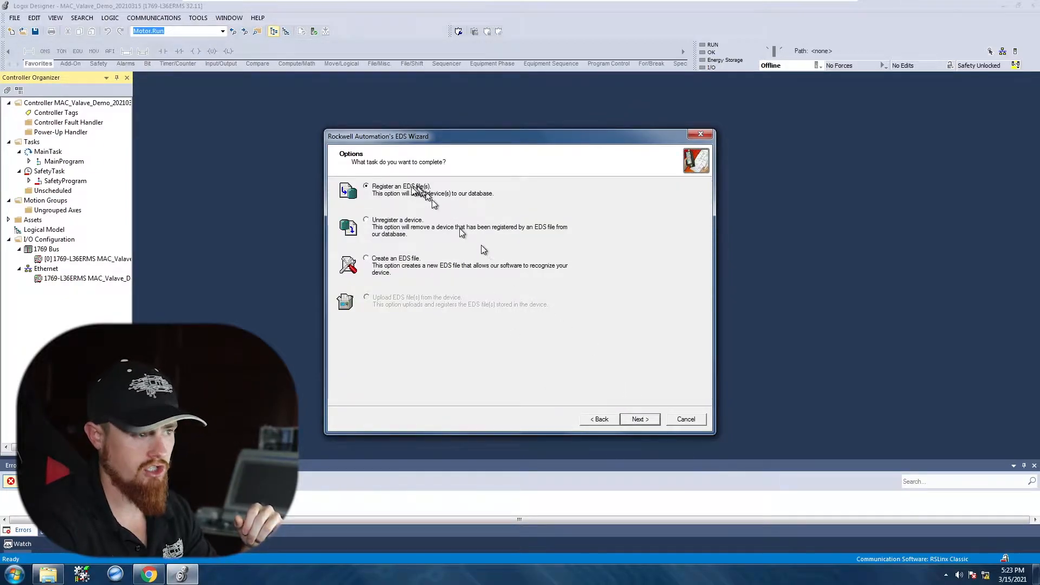
pyautogui.click(643, 418)
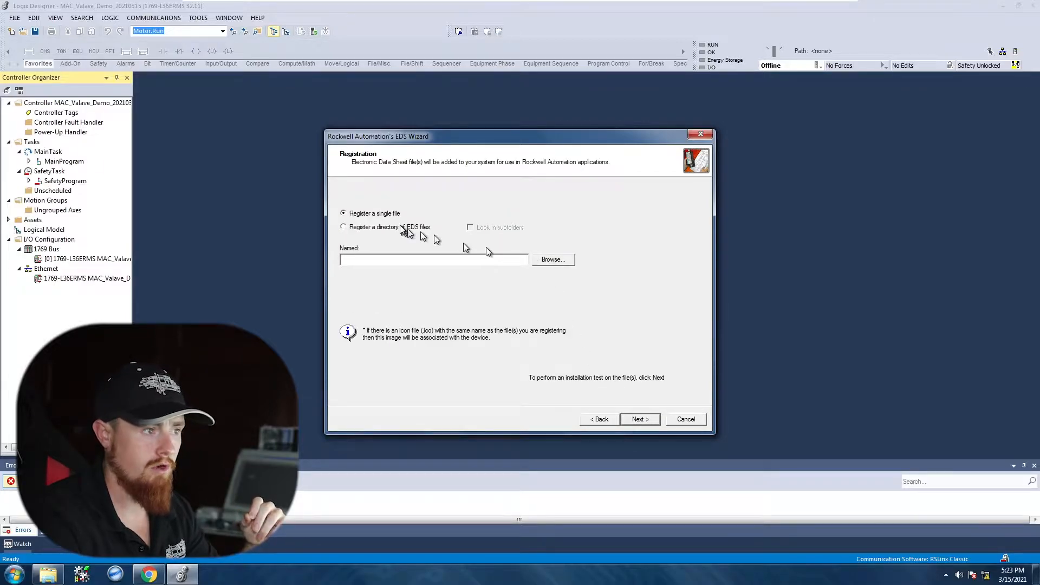
# - Choose MAC_Valves_MIO67.eds from the desktop's MAC_MIO67_EtherNetIP_rev_041820 folder as the single file to register
pyautogui.click(558, 259)
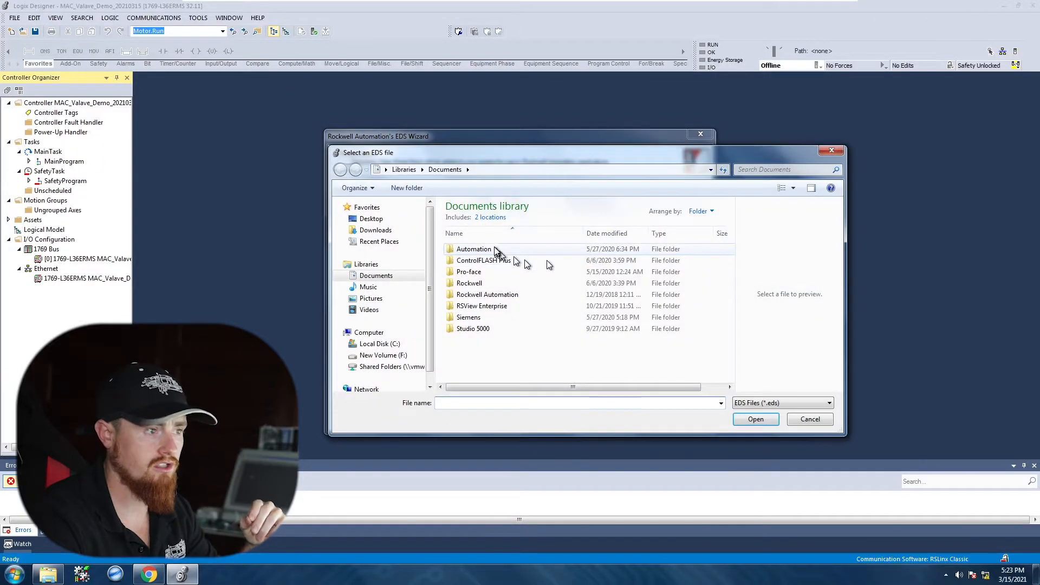
pyautogui.click(370, 219)
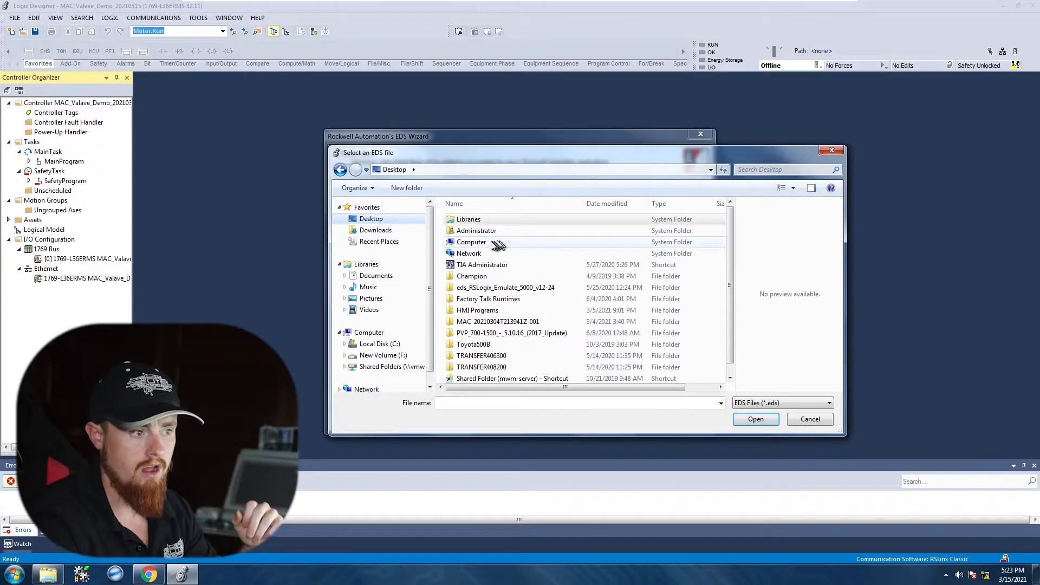
pyautogui.doubleClick(476, 322)
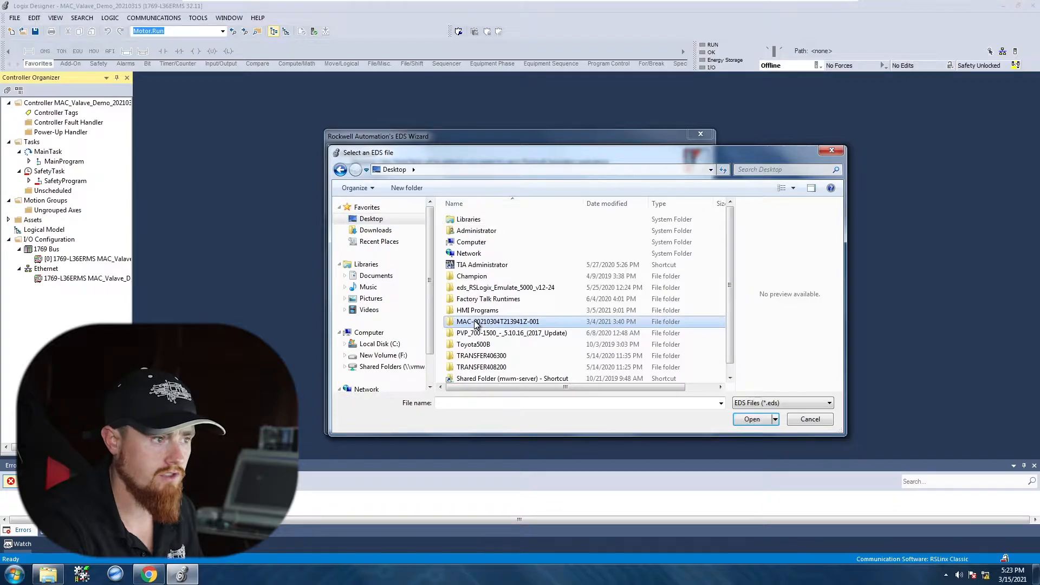
pyautogui.doubleClick(467, 218)
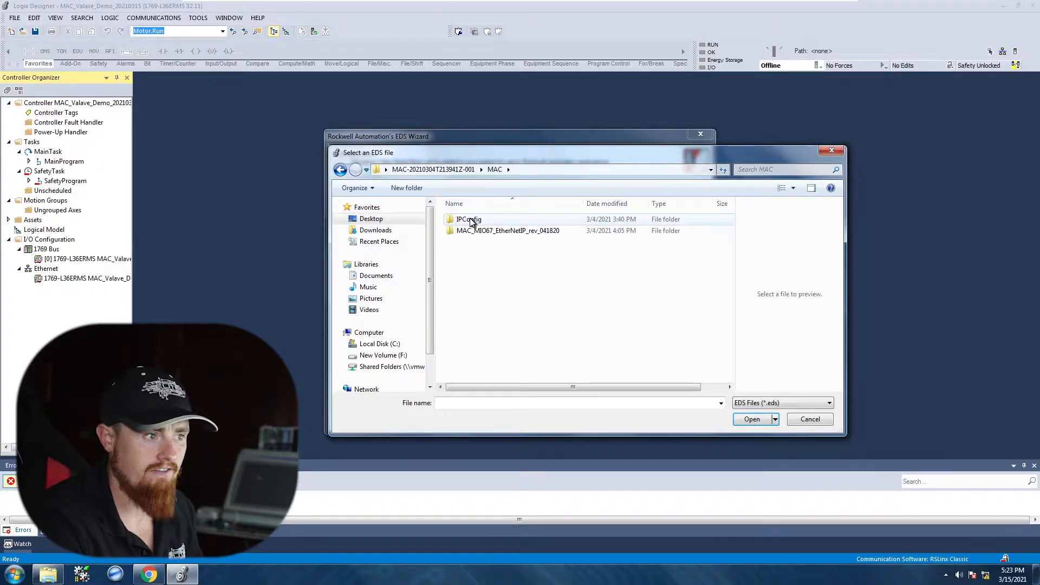
pyautogui.doubleClick(488, 230)
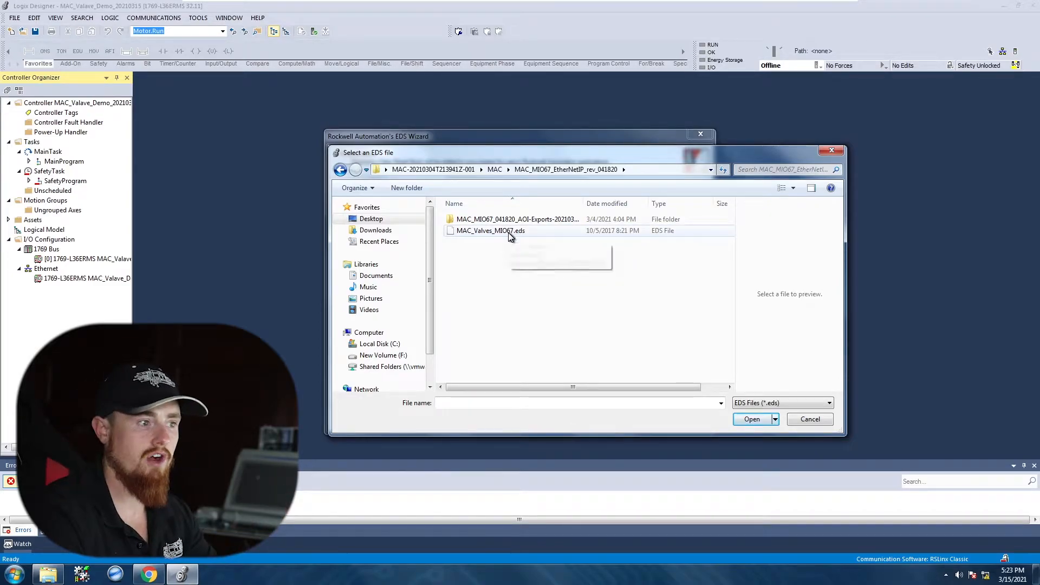
pyautogui.click(490, 232)
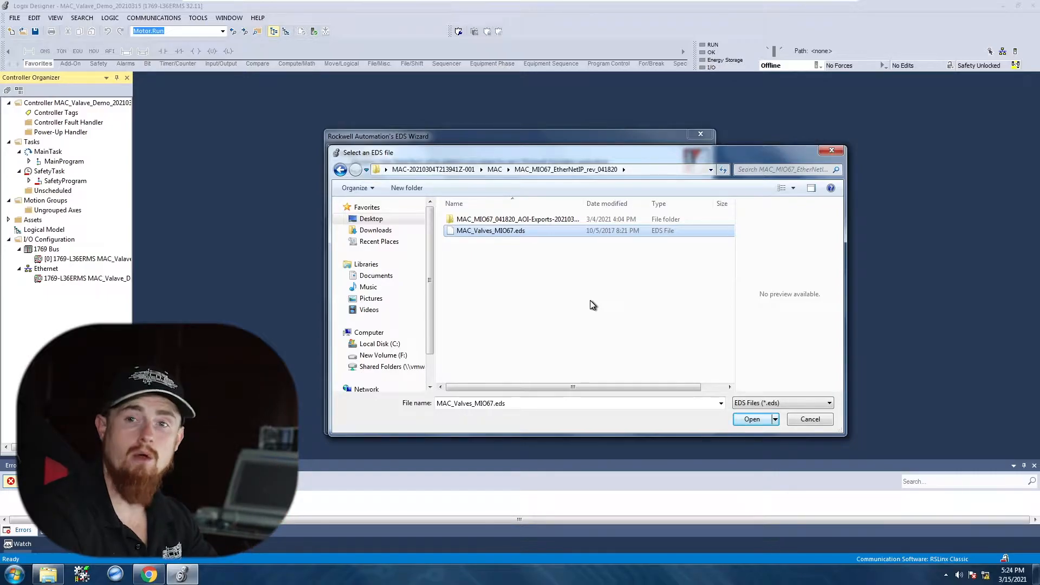
pyautogui.click(754, 418)
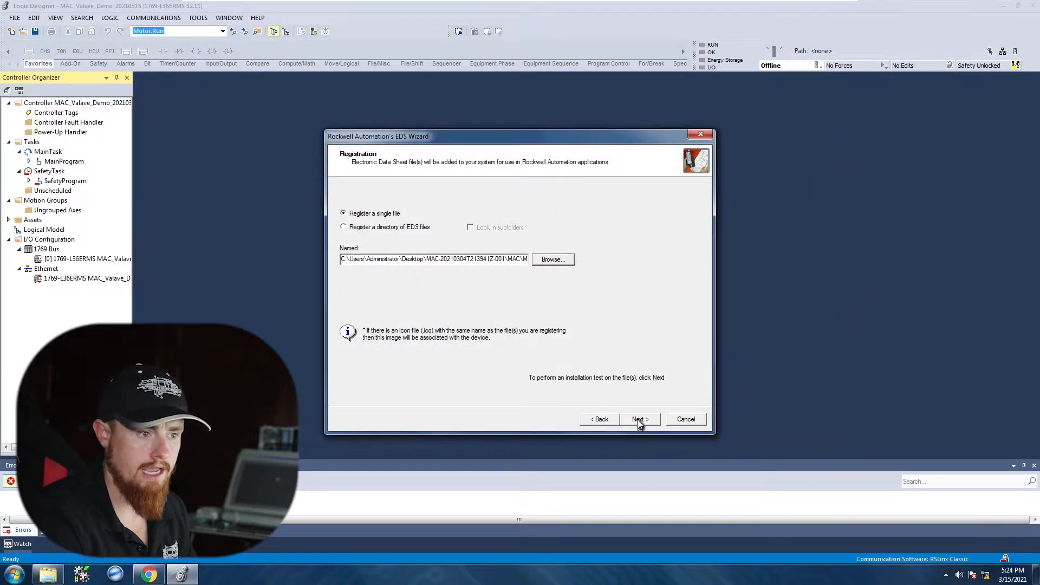
# - Run the EDS installation test, keep the default MI/O-67 icon, and complete the device's registration in the EDS Wizard
pyautogui.click(638, 418)
pyautogui.click(640, 418)
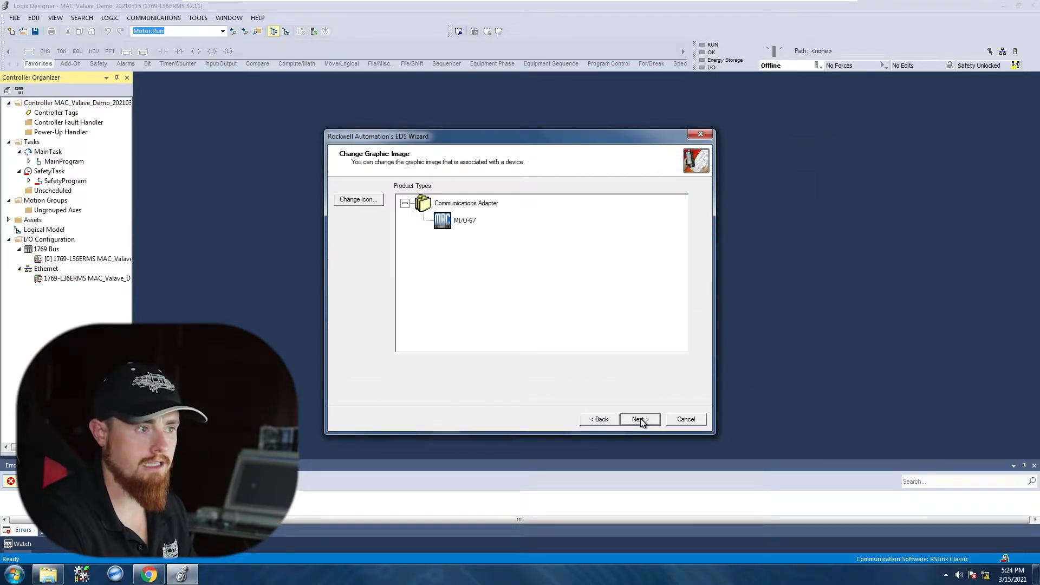
pyautogui.click(640, 418)
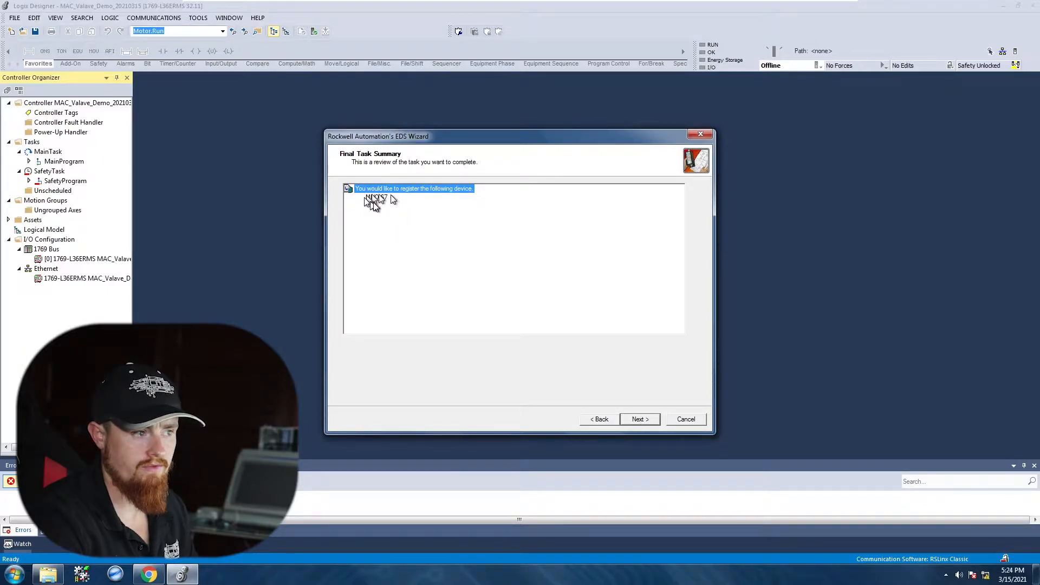
pyautogui.click(648, 421)
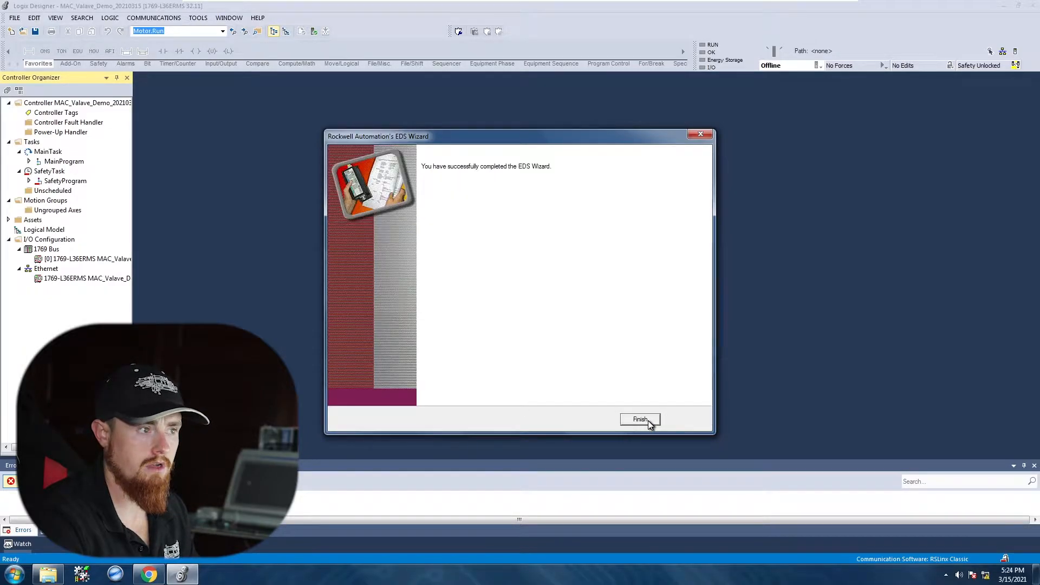
pyautogui.click(641, 419)
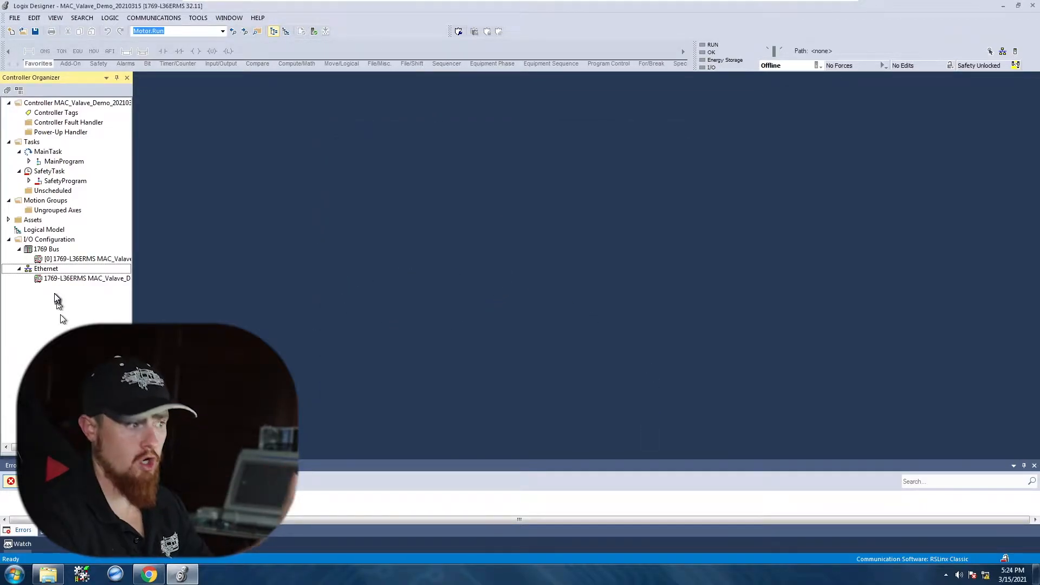
# - Start a new module on the controller's Ethernet network, filtering the catalog by MAC and choosing the MI/O-67 from MAC Valves, Inc
pyautogui.rightClick(52, 270)
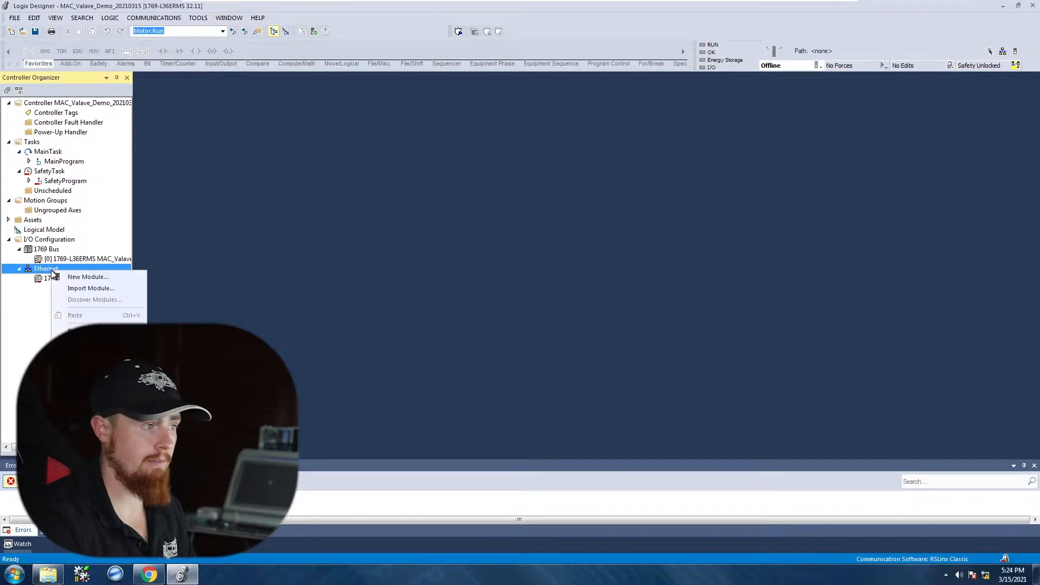
pyautogui.click(71, 279)
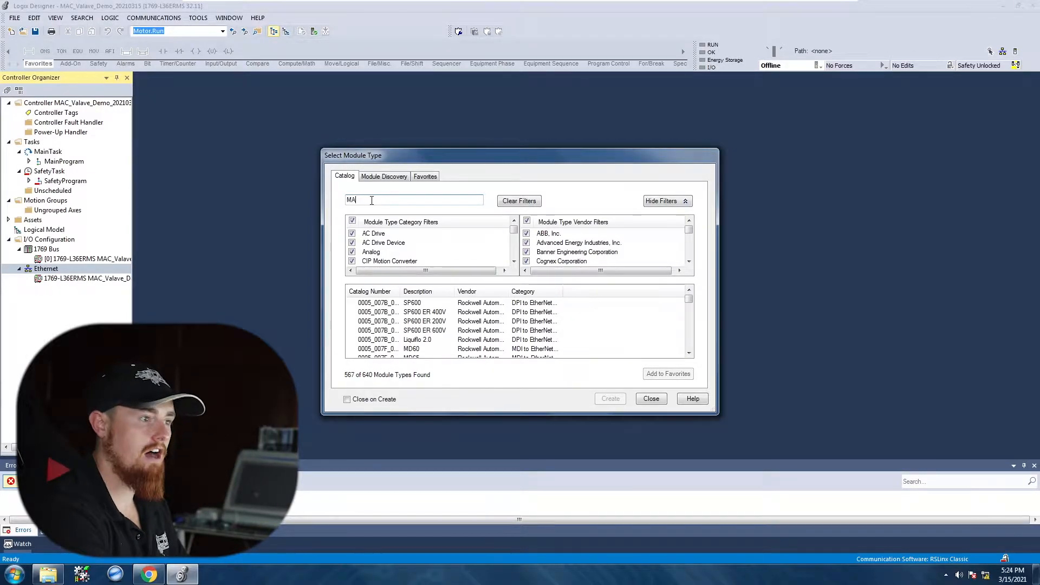
pyautogui.write('C')
pyautogui.click(376, 303)
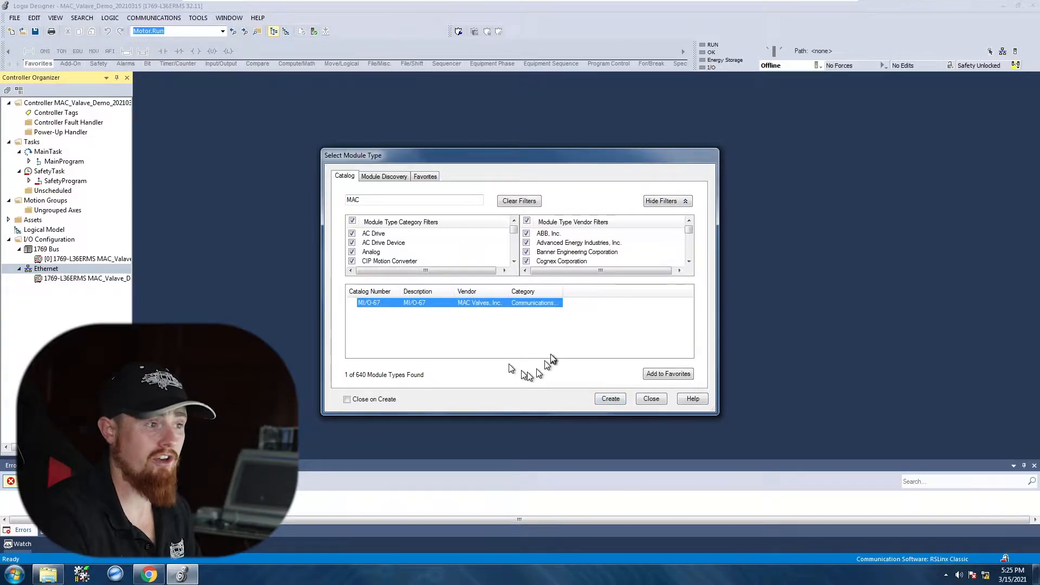
pyautogui.click(610, 400)
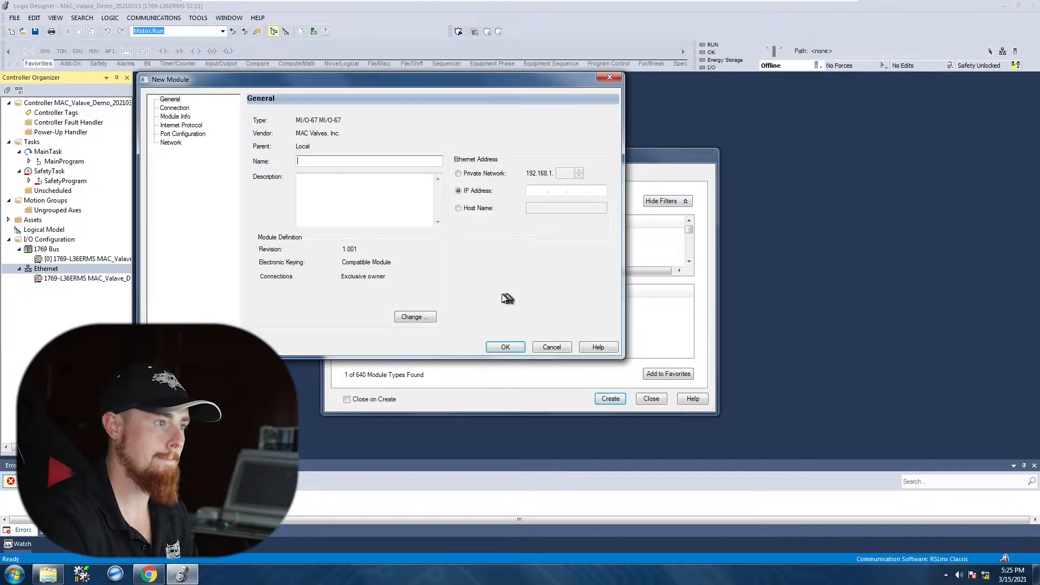
# - Create the module with the name Valves, IP address 192.168.0.25 and description MAC Valves, and close the module catalog
pyautogui.moveTo(363, 79); pyautogui.dragTo(570, 114)
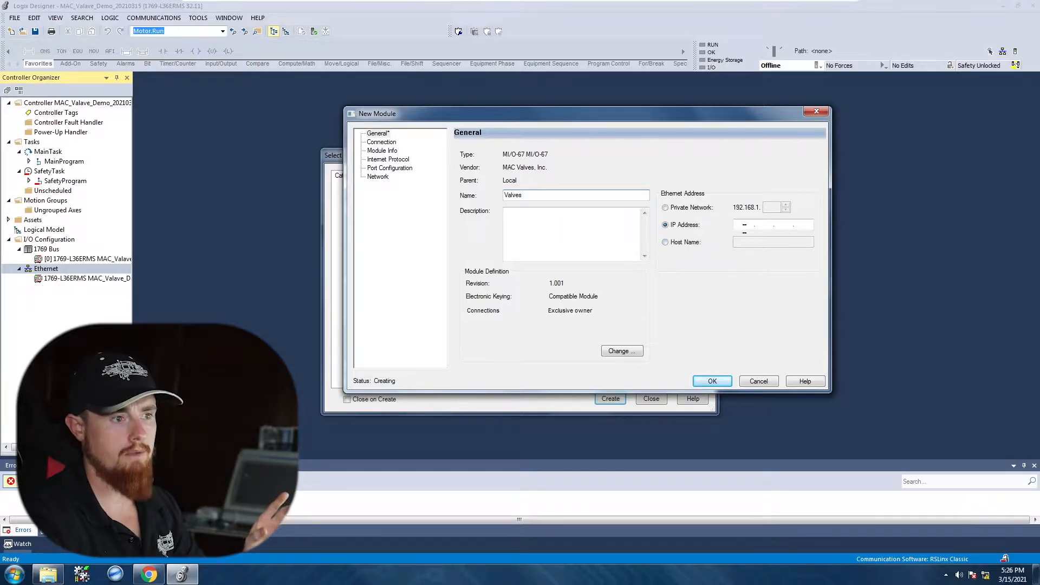
pyautogui.click(744, 224)
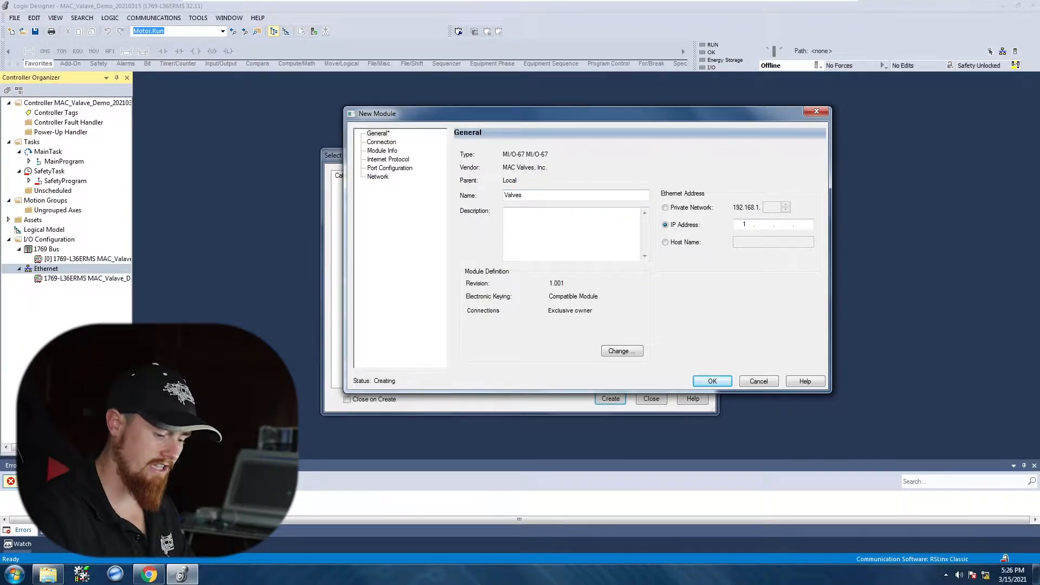
pyautogui.write('192')
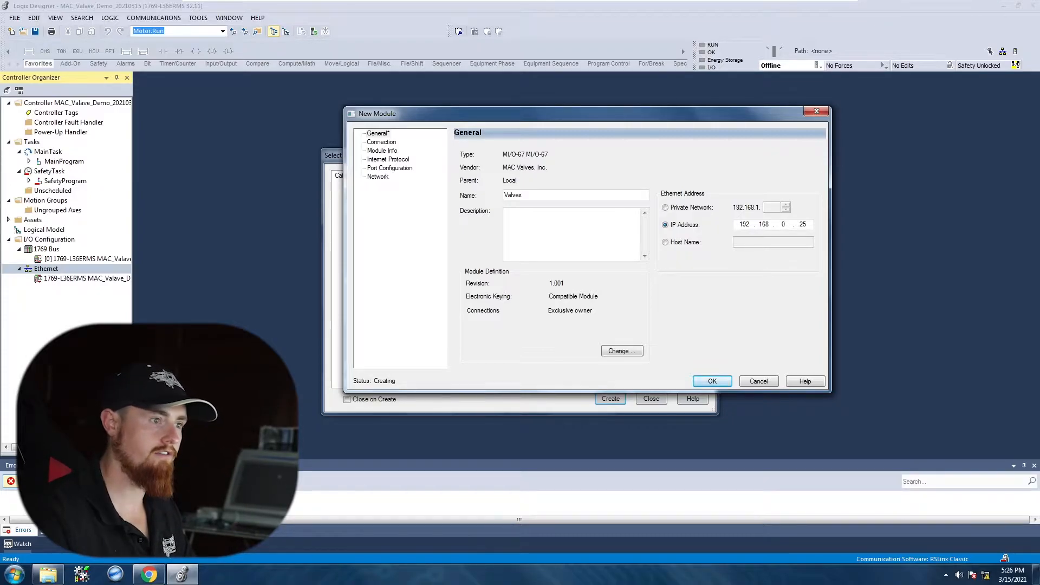
pyautogui.click(556, 223)
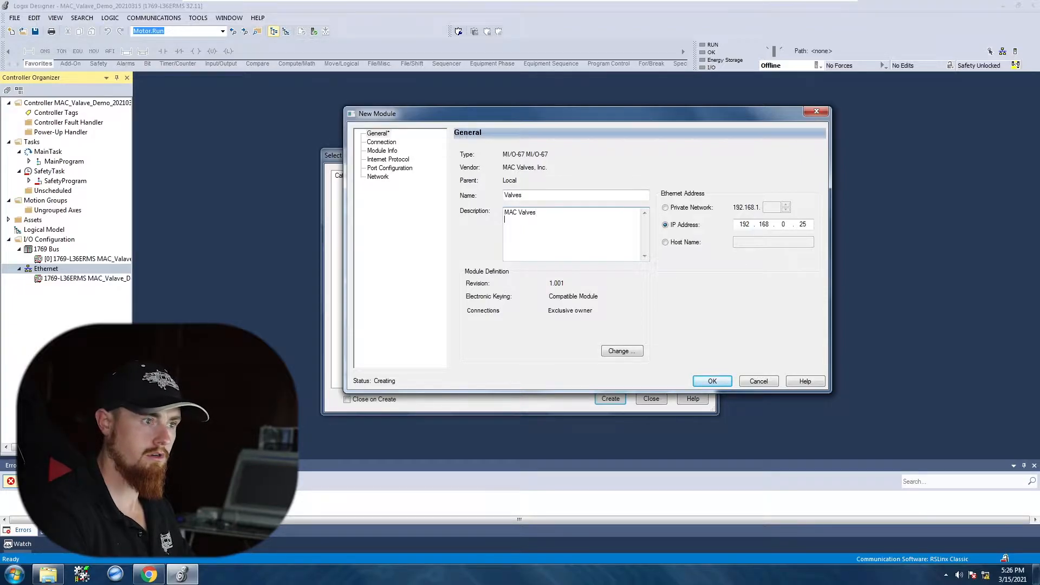
pyautogui.click(711, 380)
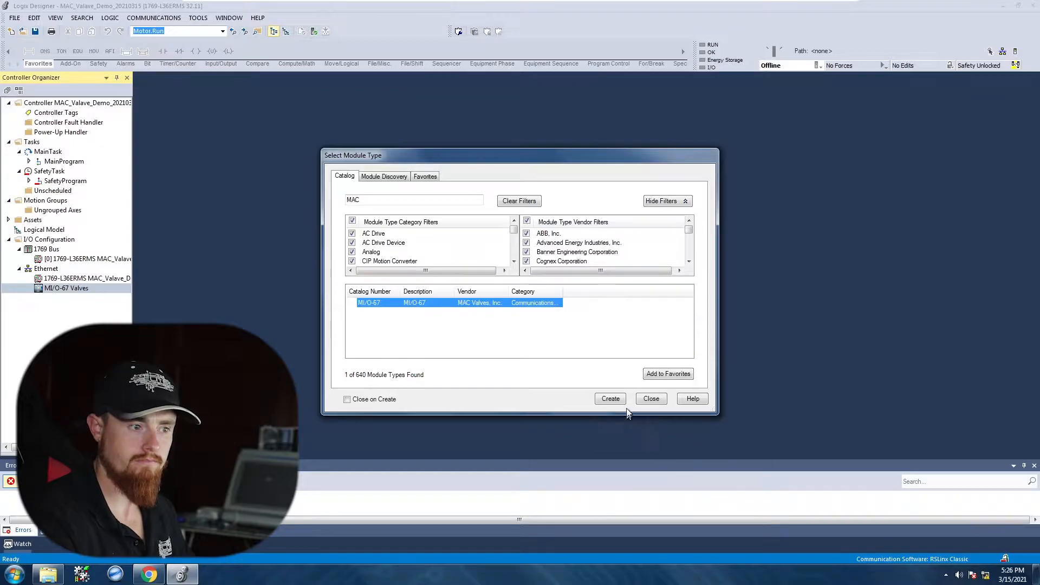
pyautogui.click(650, 399)
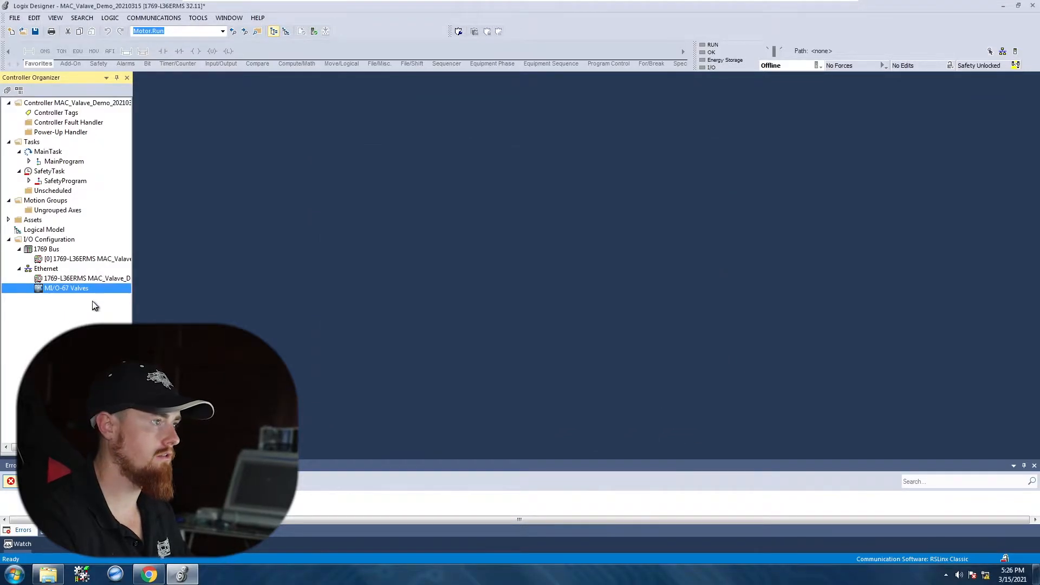
# - Download the project with the new valve module to the controller
pyautogui.click(817, 65)
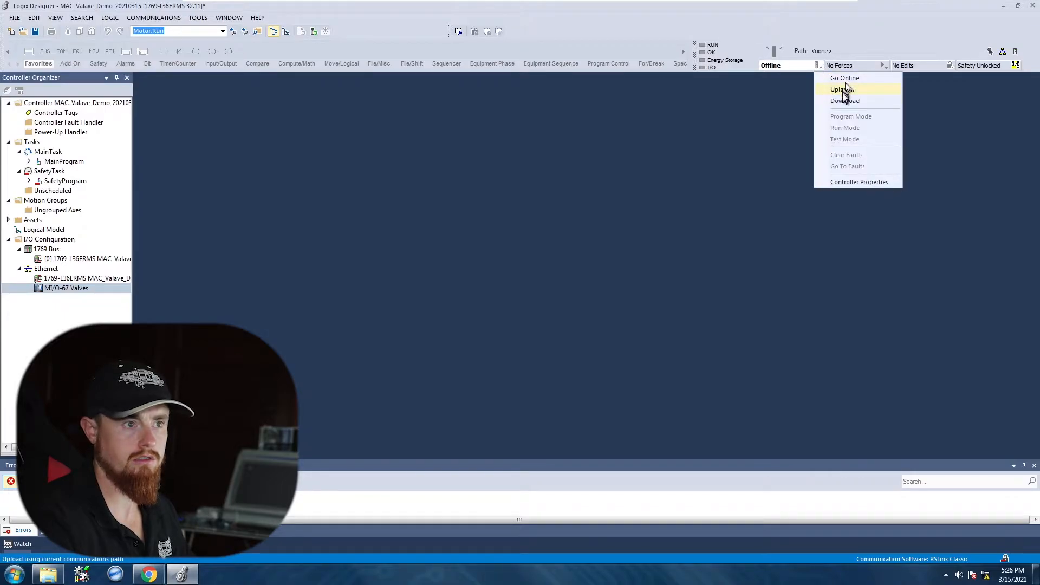
pyautogui.click(845, 100)
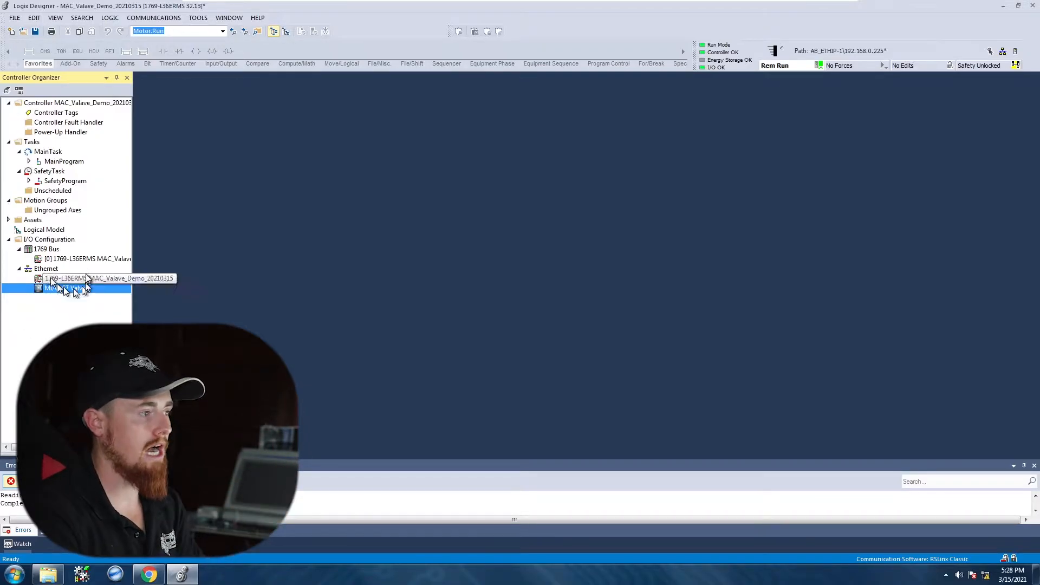
# - Import the Add-On Instruction MIO_67_Config_Modules_3_0.L5X from the MAC_MIO67_041820_AOI-Exports folder with its default import configuration
pyautogui.click(9, 220)
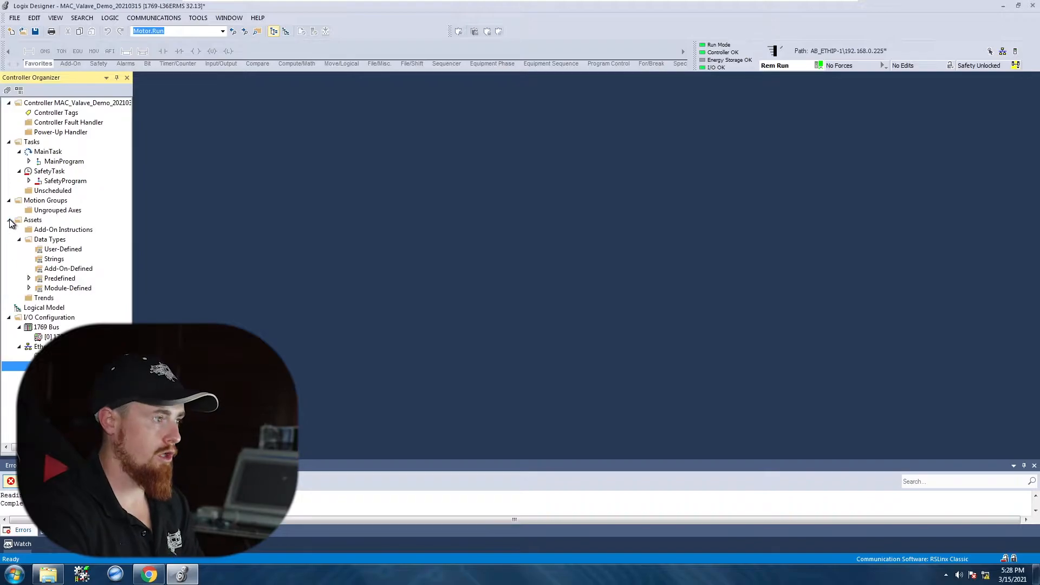
pyautogui.rightClick(52, 231)
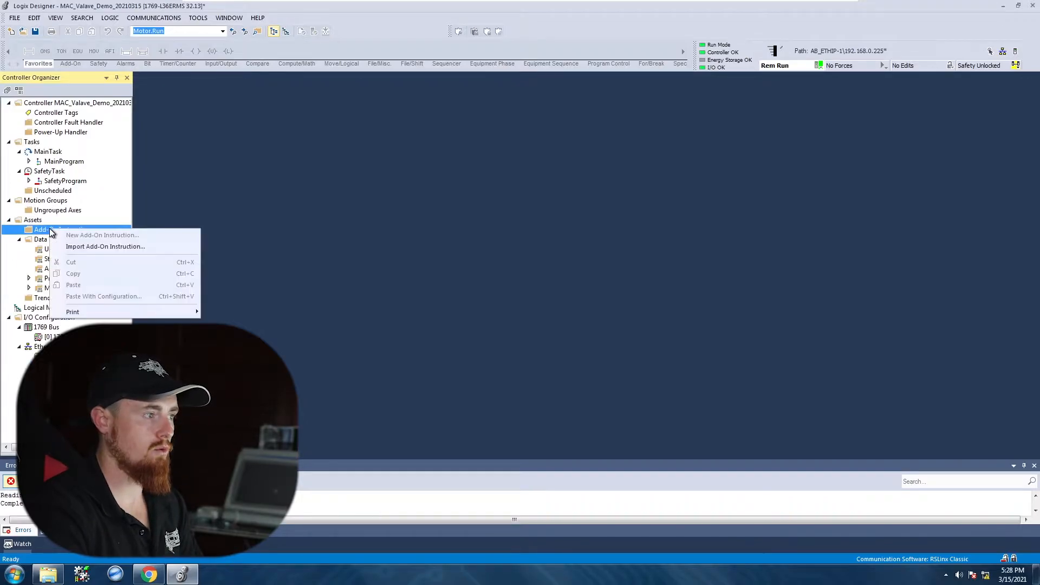
pyautogui.click(80, 247)
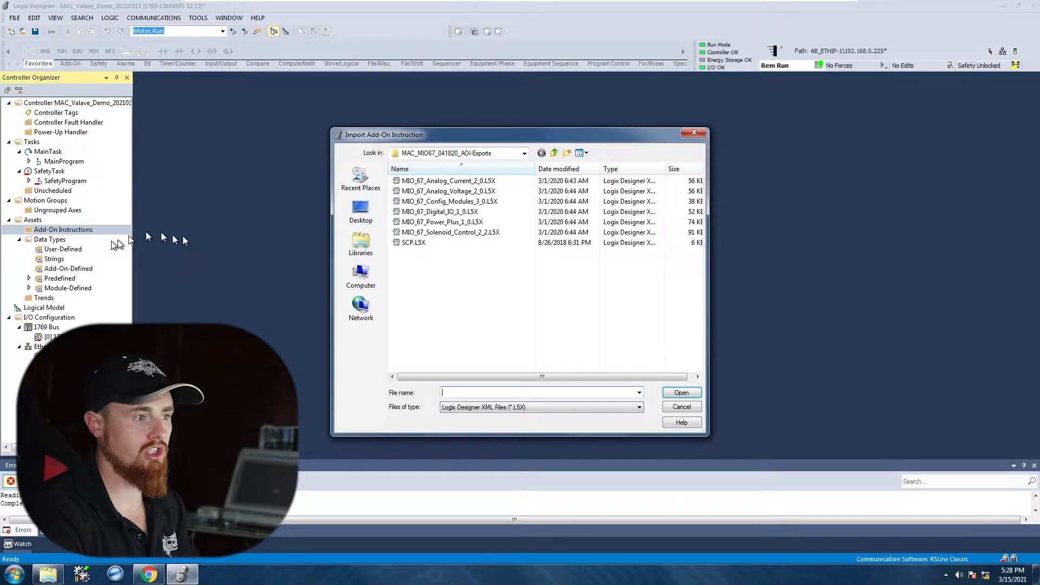
pyautogui.click(476, 201)
pyautogui.click(683, 392)
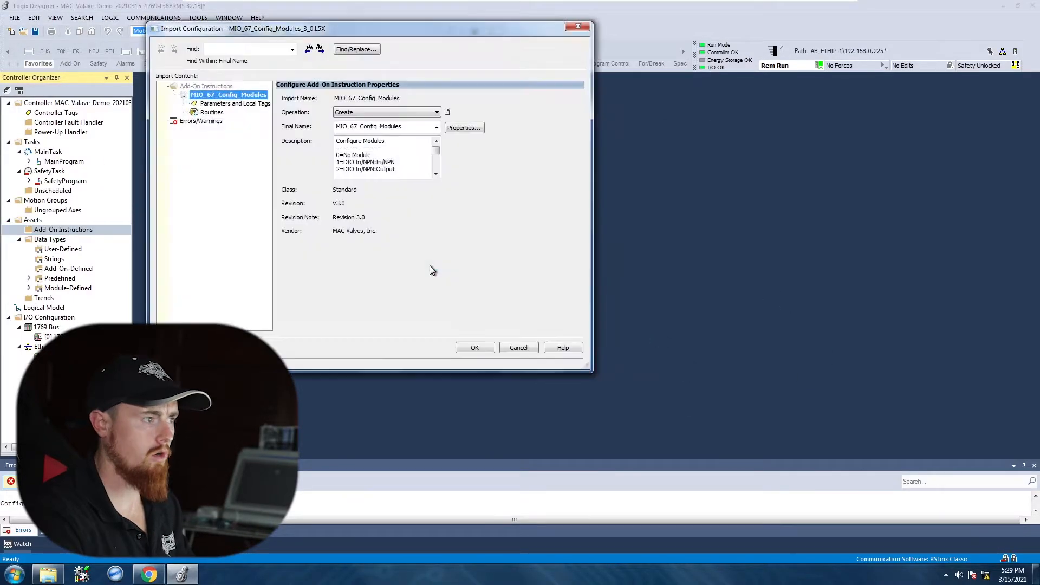
pyautogui.click(474, 348)
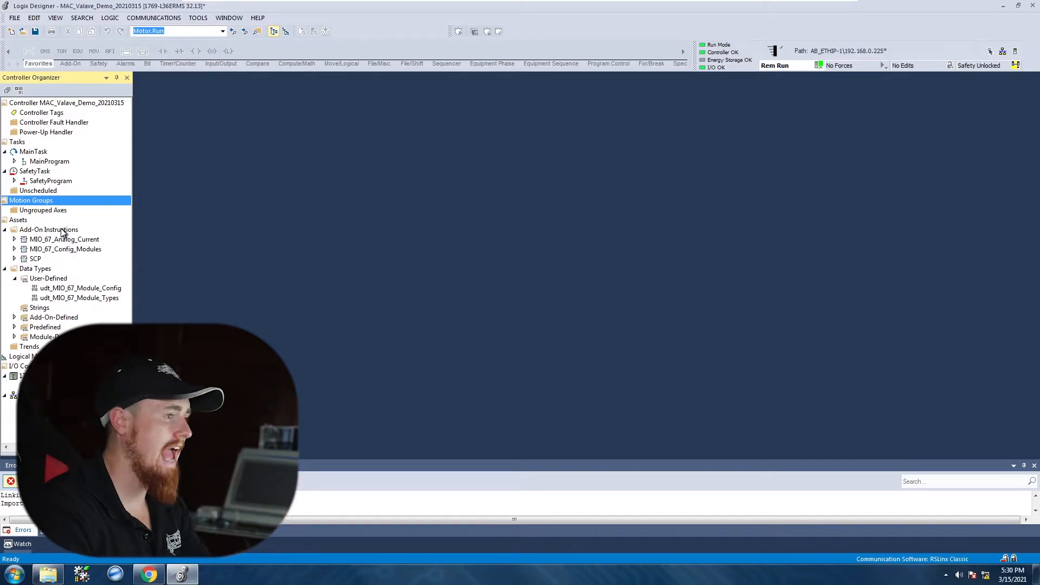
# - Import the Add-On Instruction MIO_67_Analog_Voltage_2_0.L5X with its default import configuration
pyautogui.rightClick(61, 232)
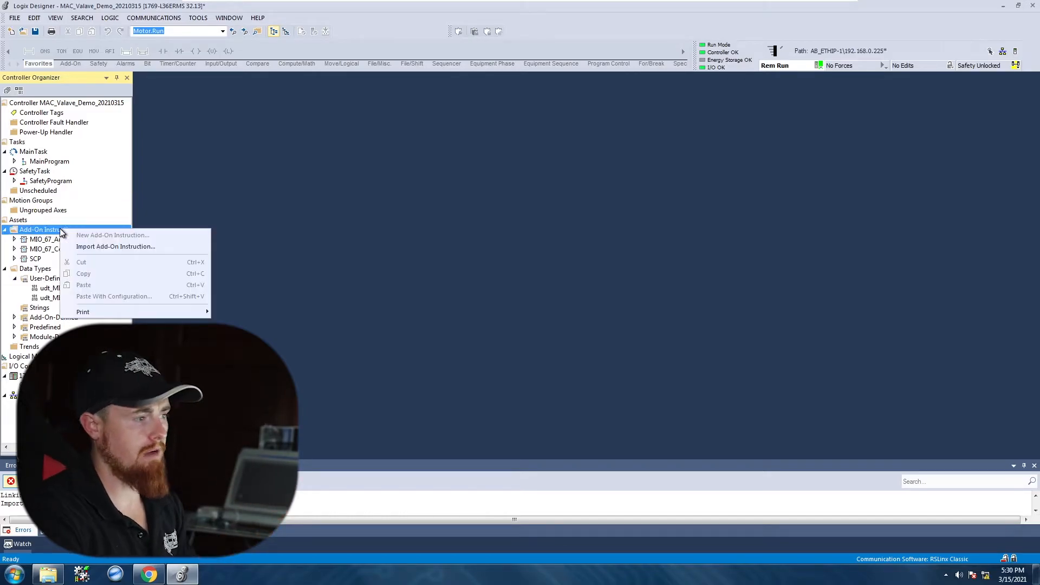
pyautogui.click(83, 246)
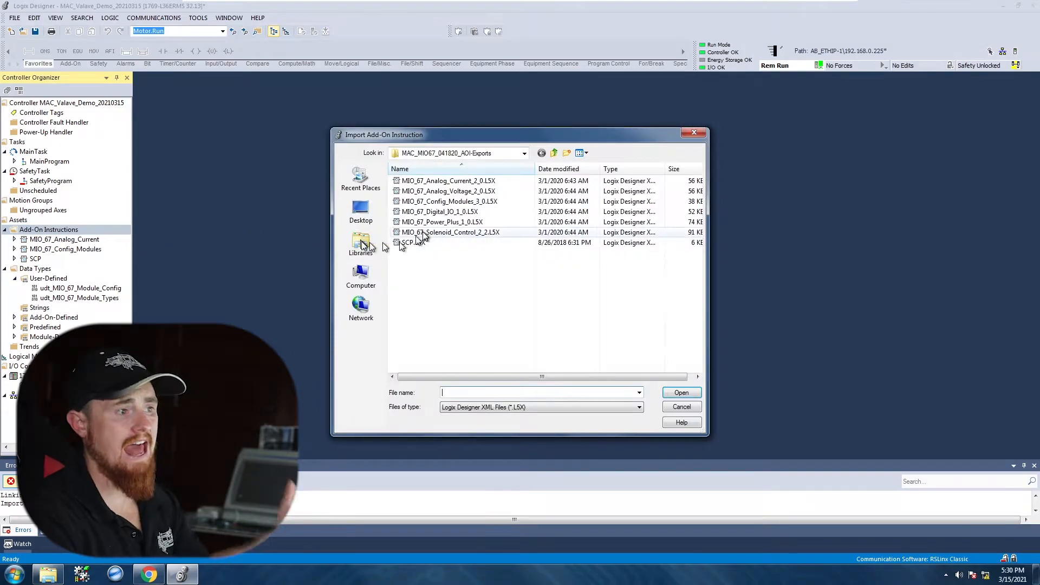
pyautogui.click(449, 192)
pyautogui.click(681, 393)
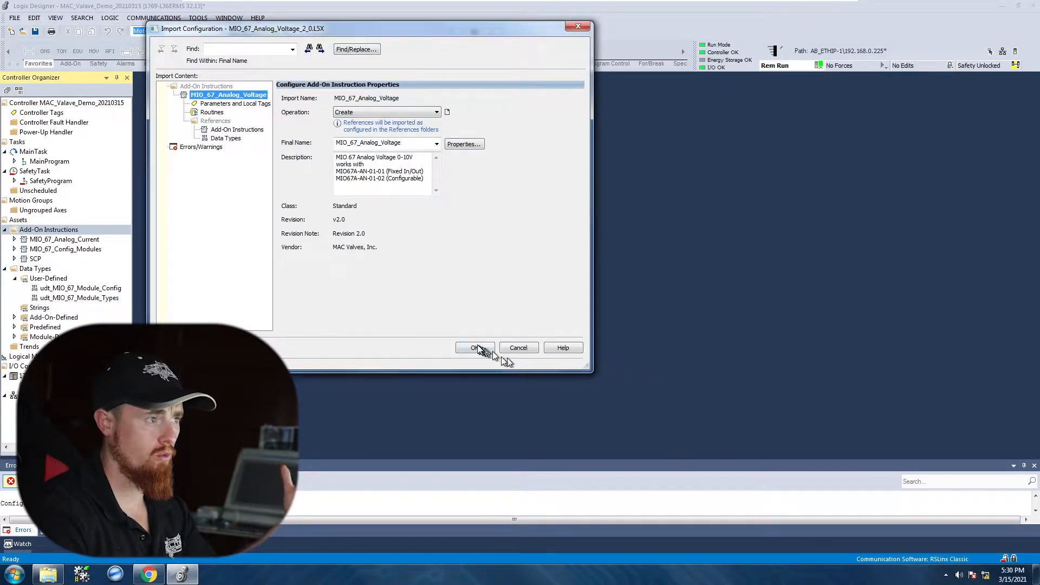
pyautogui.click(485, 349)
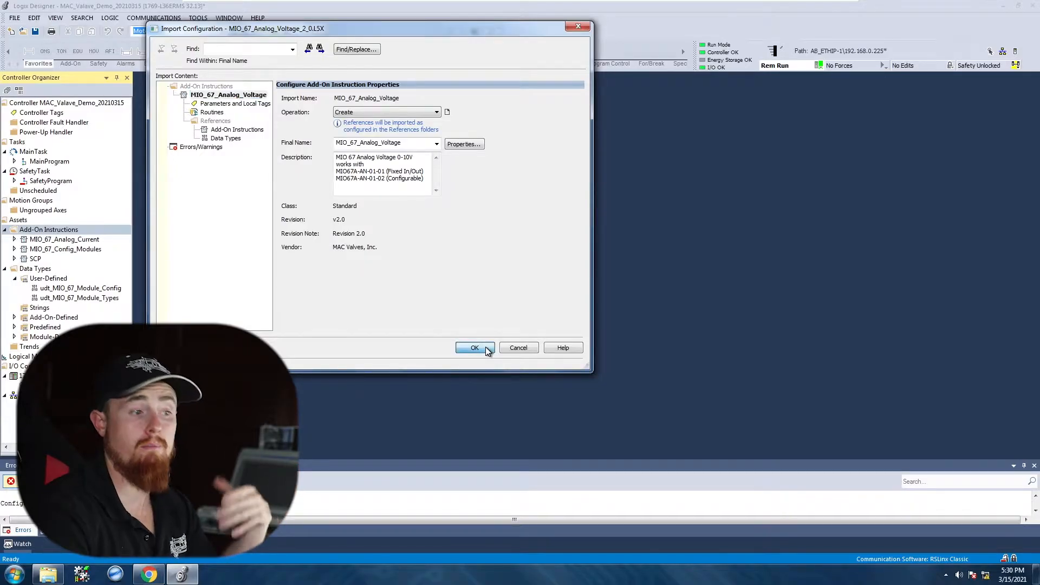
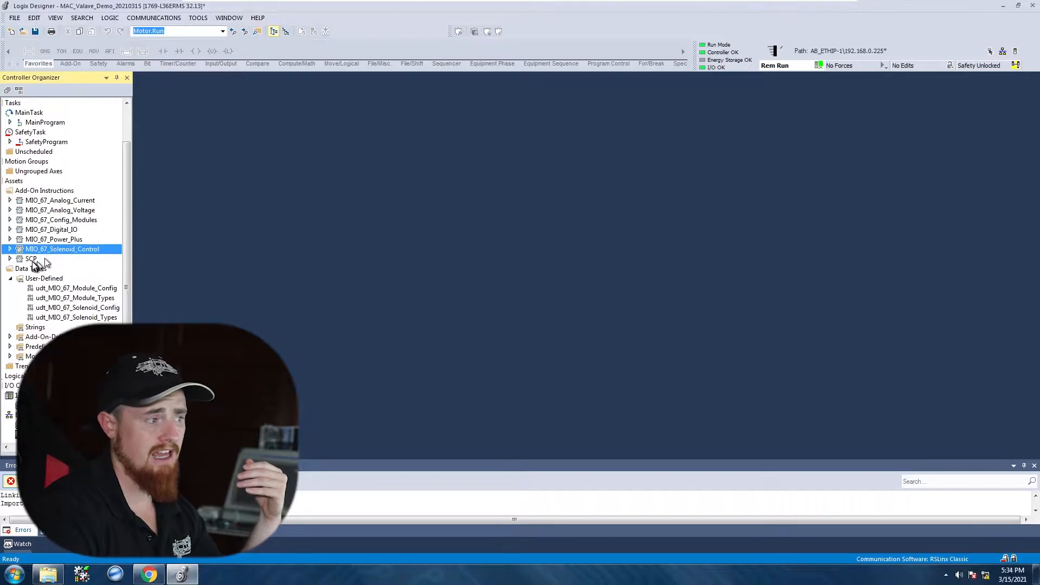
pyautogui.click(32, 260)
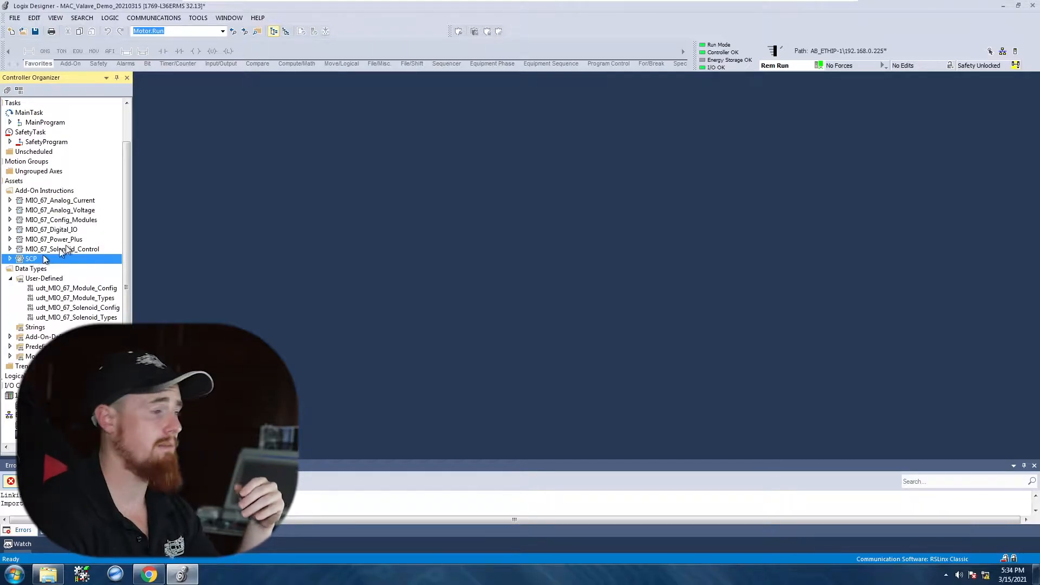
pyautogui.click(68, 221)
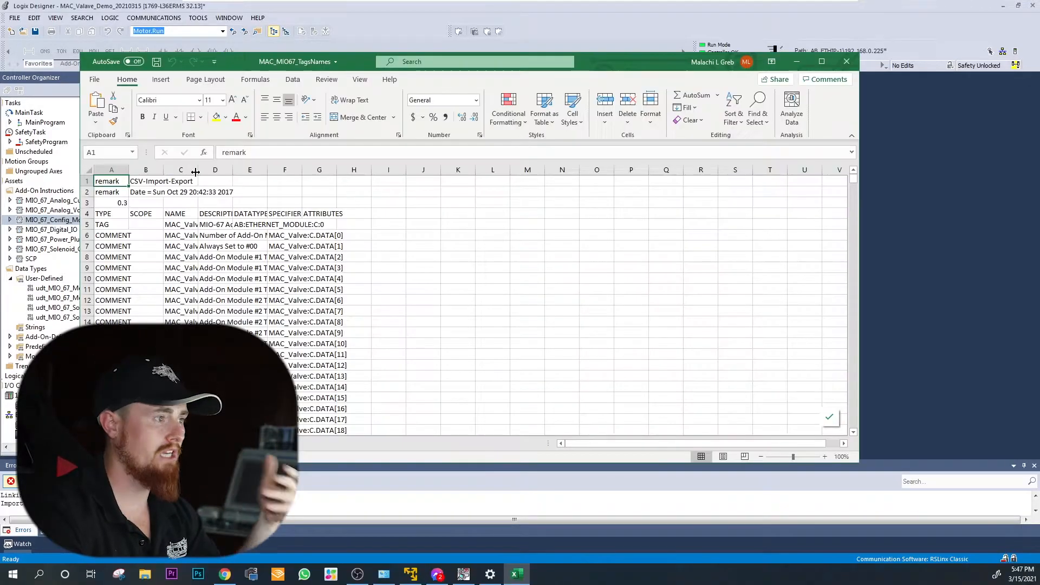
# - In Excel, replace all occurrences of MAC_Valve with Valves in MAC_MIO67_TagsNames.CSV and save the changes while closing the file
pyautogui.moveTo(199, 172); pyautogui.dragTo(267, 168)
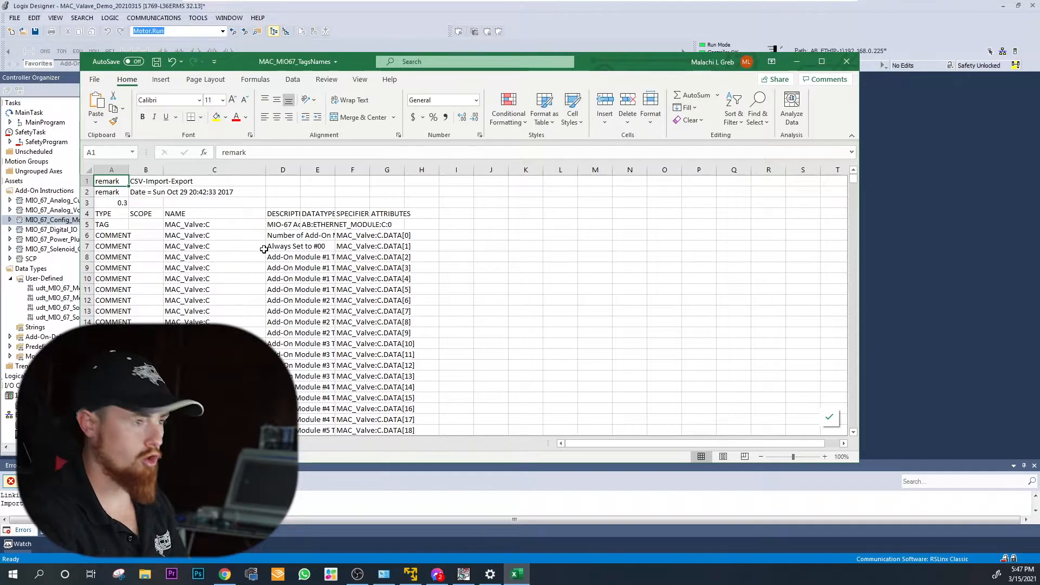
pyautogui.hotkey('ctrl', 'f')
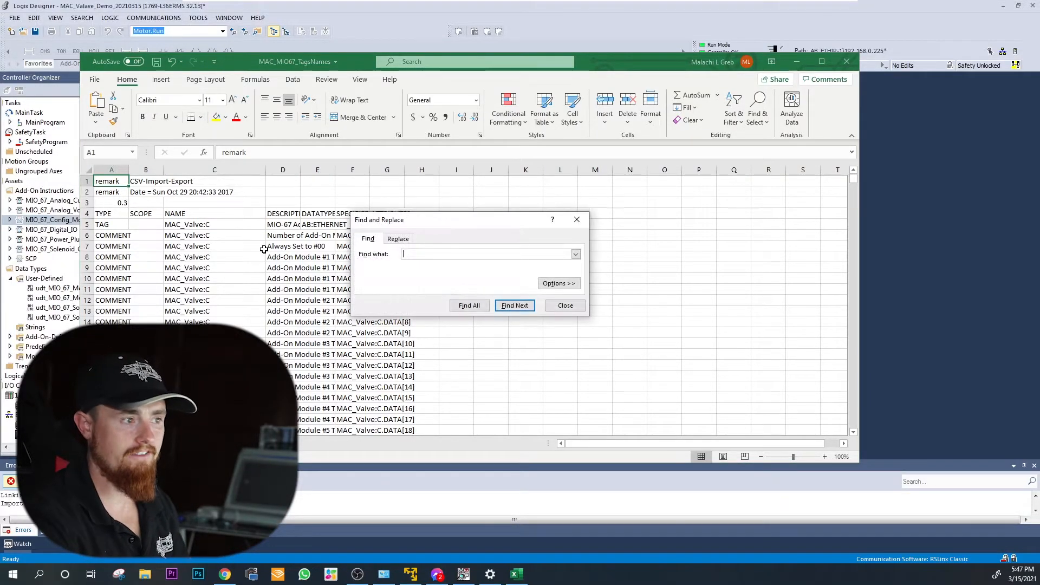
pyautogui.click(402, 241)
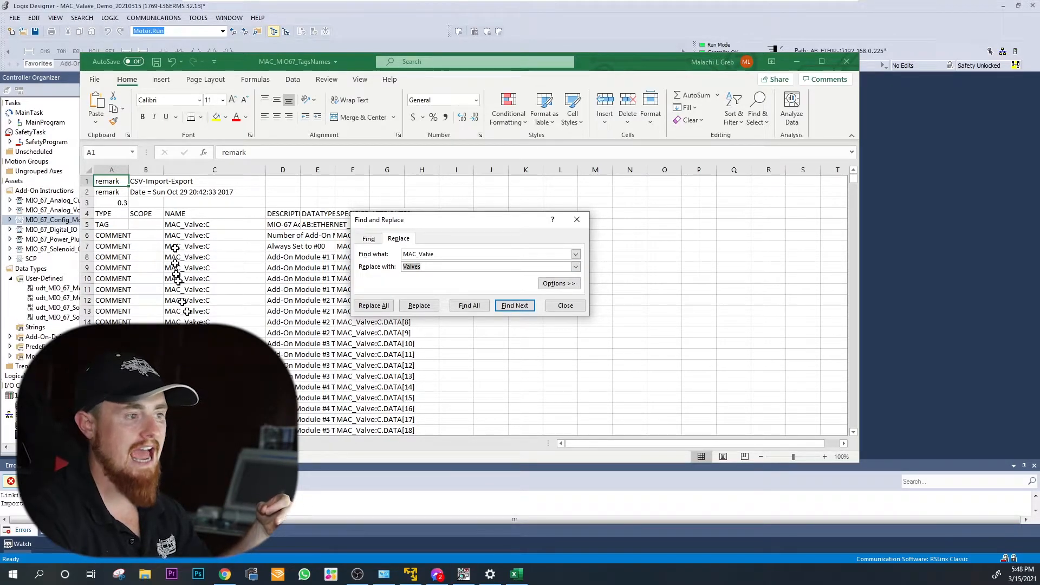
pyautogui.click(371, 306)
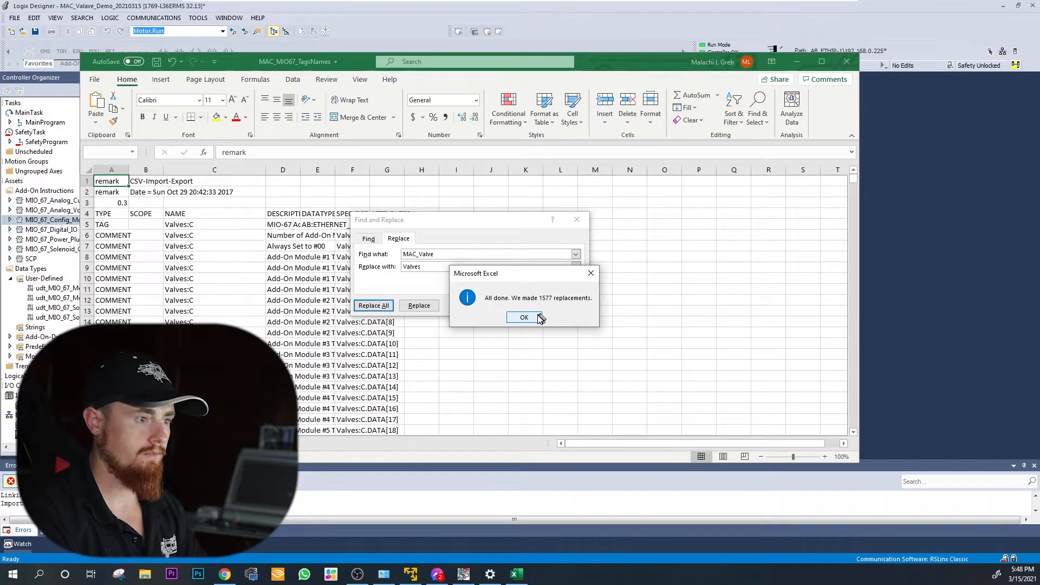
pyautogui.click(524, 318)
pyautogui.click(576, 219)
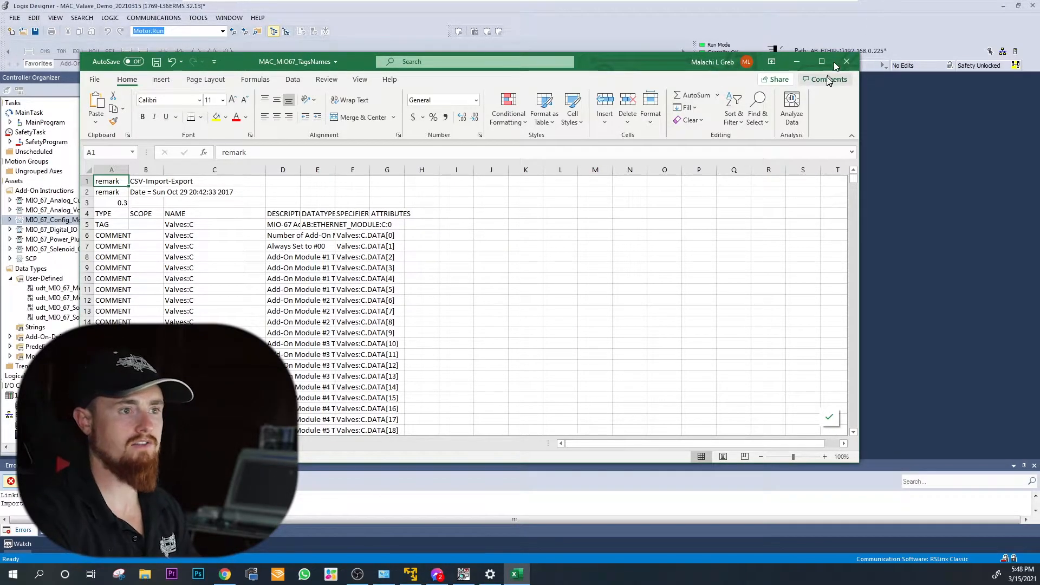
pyautogui.click(847, 61)
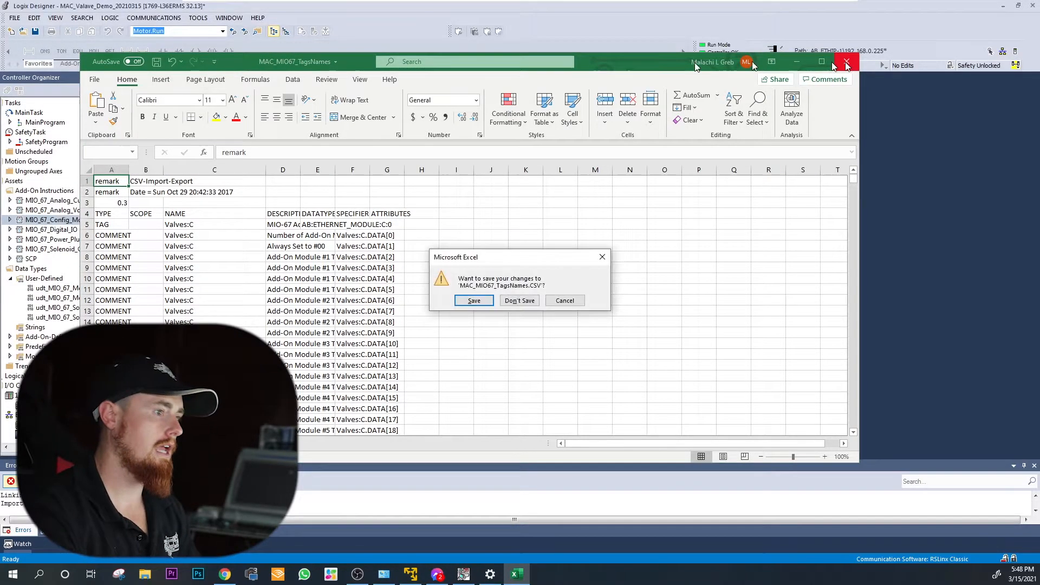
pyautogui.click(481, 301)
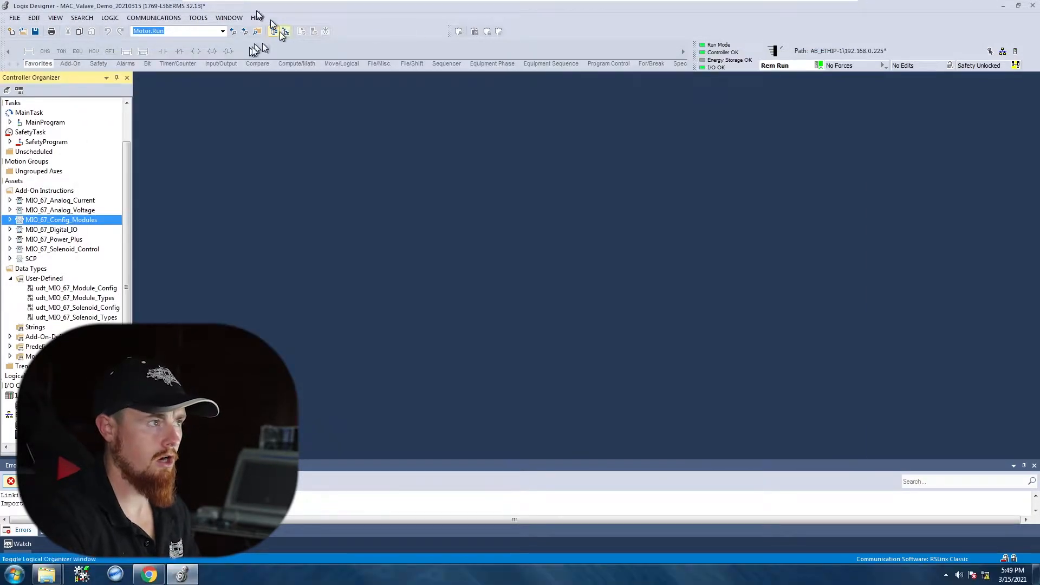
pyautogui.click(197, 21)
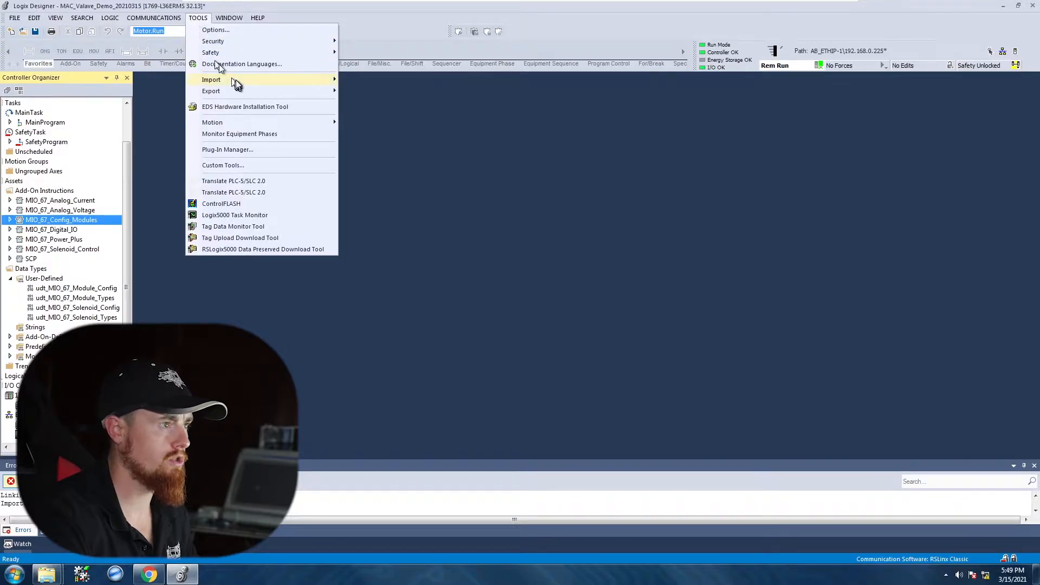
pyautogui.moveTo(236, 78)
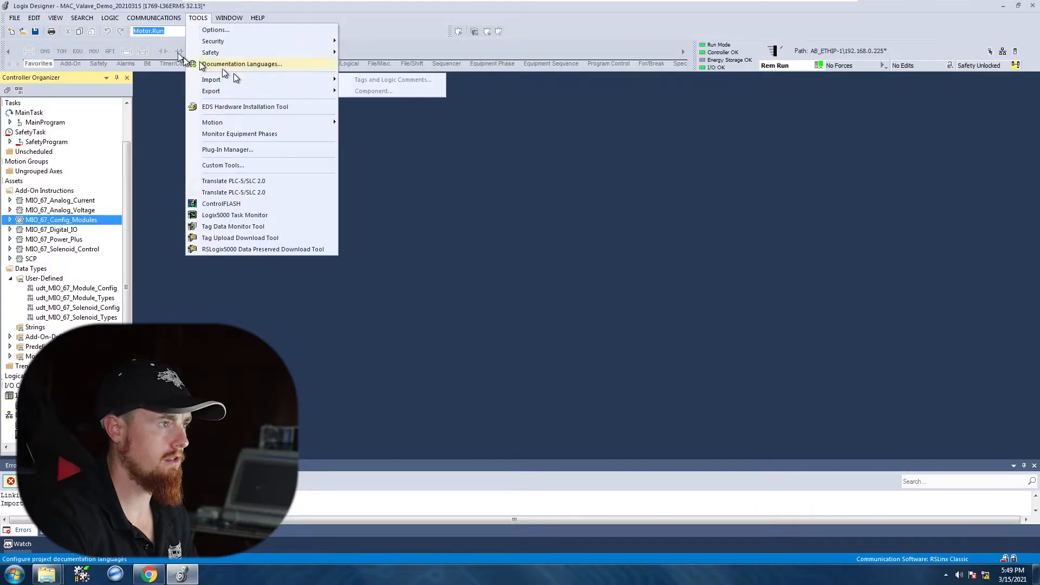
pyautogui.click(343, 7)
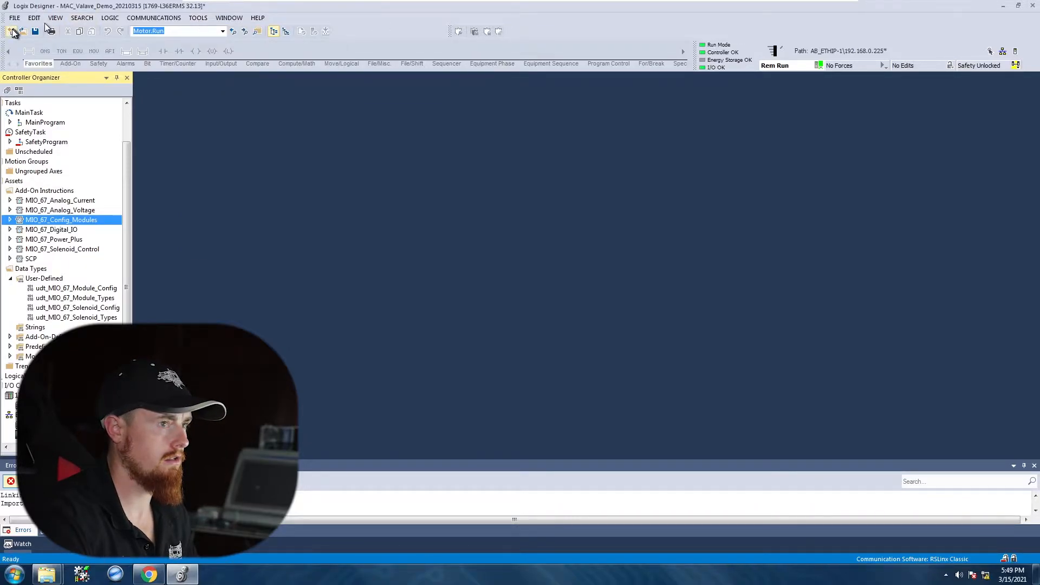
# - Go offline from the controller and import tags and logic comments from MAC_MIO67_TagsNames2 in the MAC_MIO67_EtherNetIP_rev_041820 folder with default collision handling
pyautogui.click(815, 65)
pyautogui.click(831, 73)
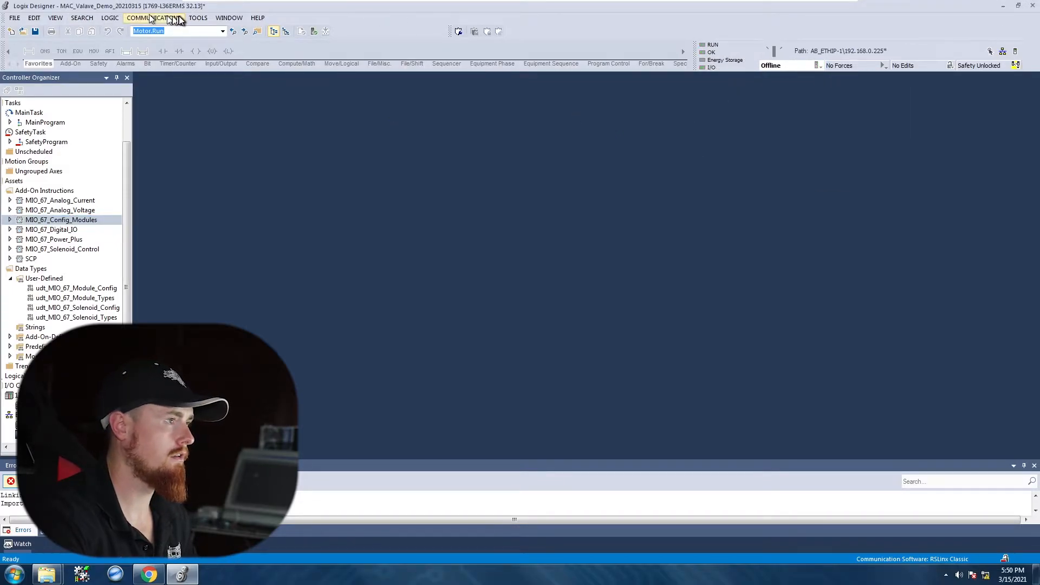
pyautogui.click(197, 17)
pyautogui.moveTo(245, 79)
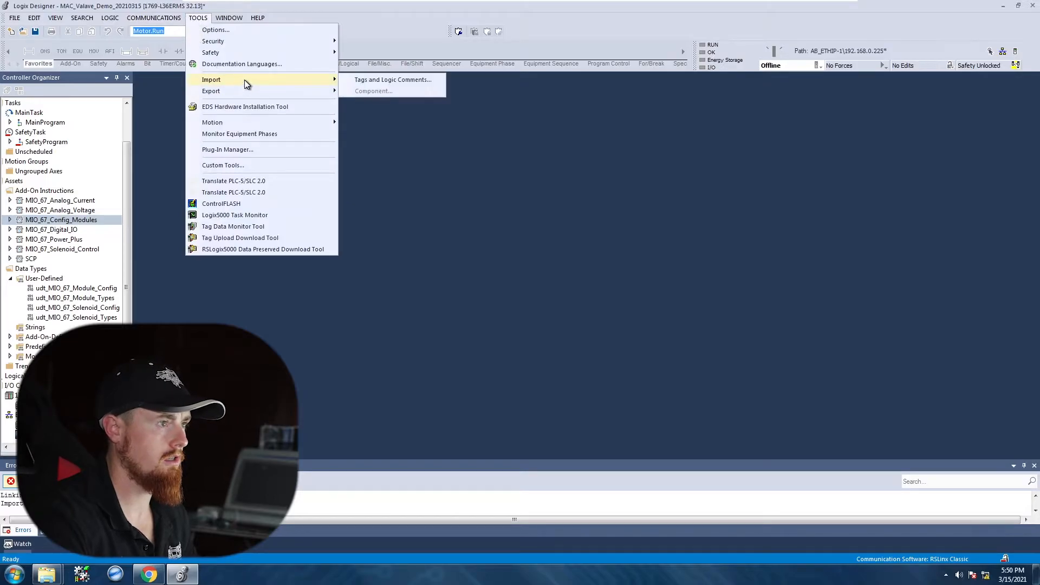
pyautogui.click(386, 81)
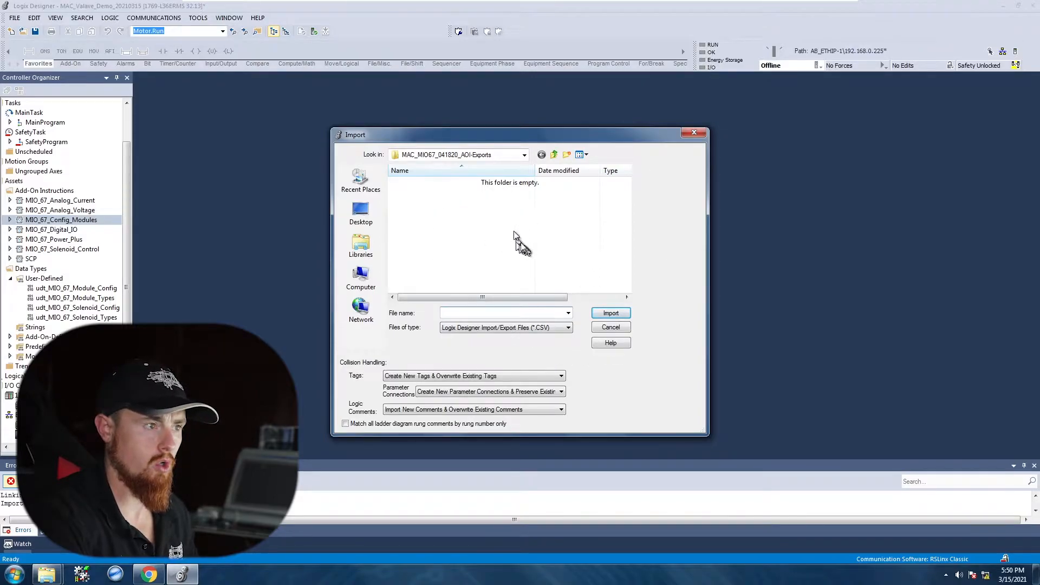
pyautogui.click(523, 155)
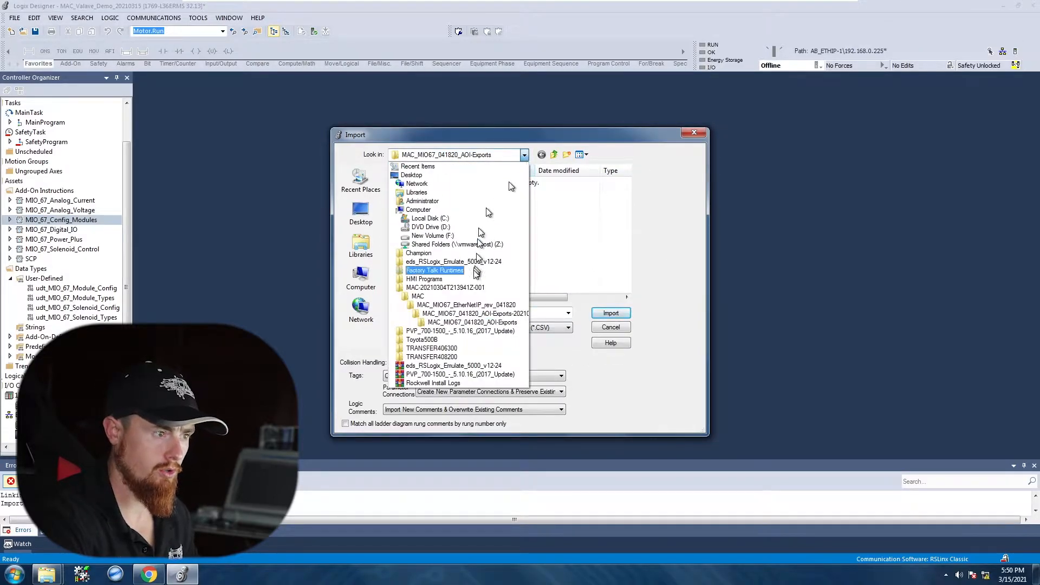
pyautogui.click(460, 305)
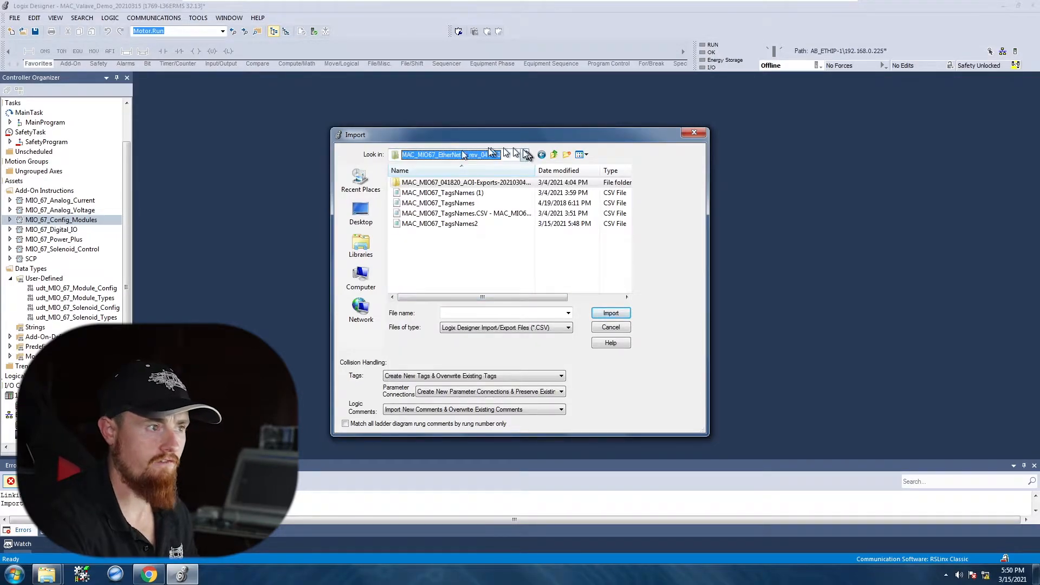
pyautogui.click(442, 225)
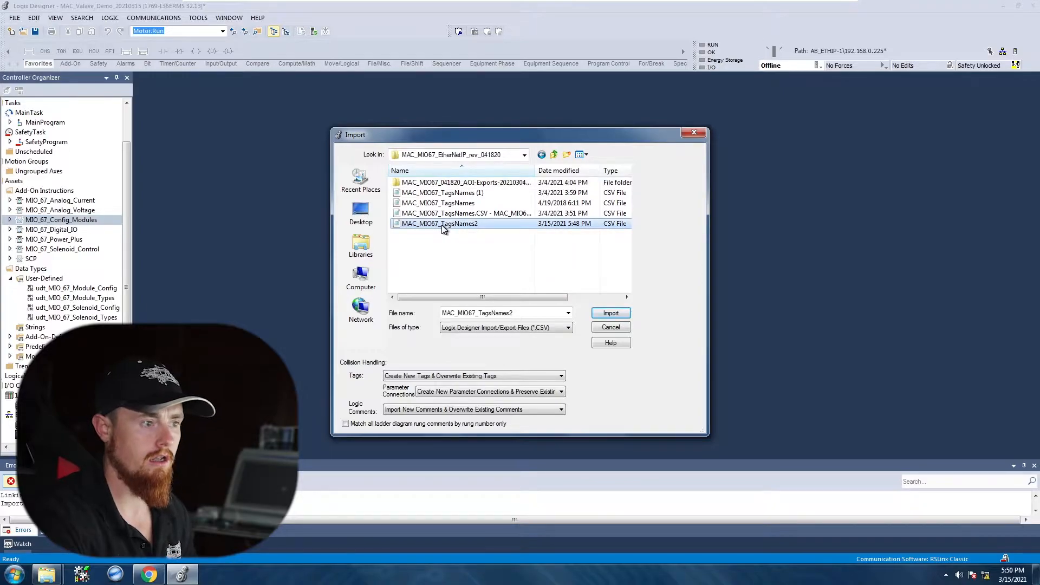
pyautogui.click(606, 313)
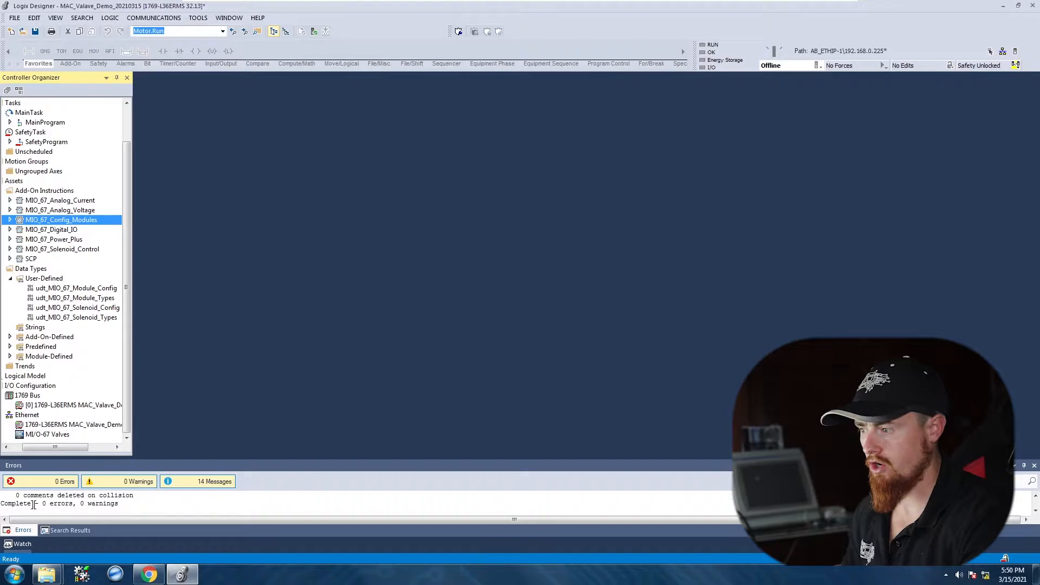
# - Review the tag import log for errors, warnings, imported items and the source file
pyautogui.click(8, 502)
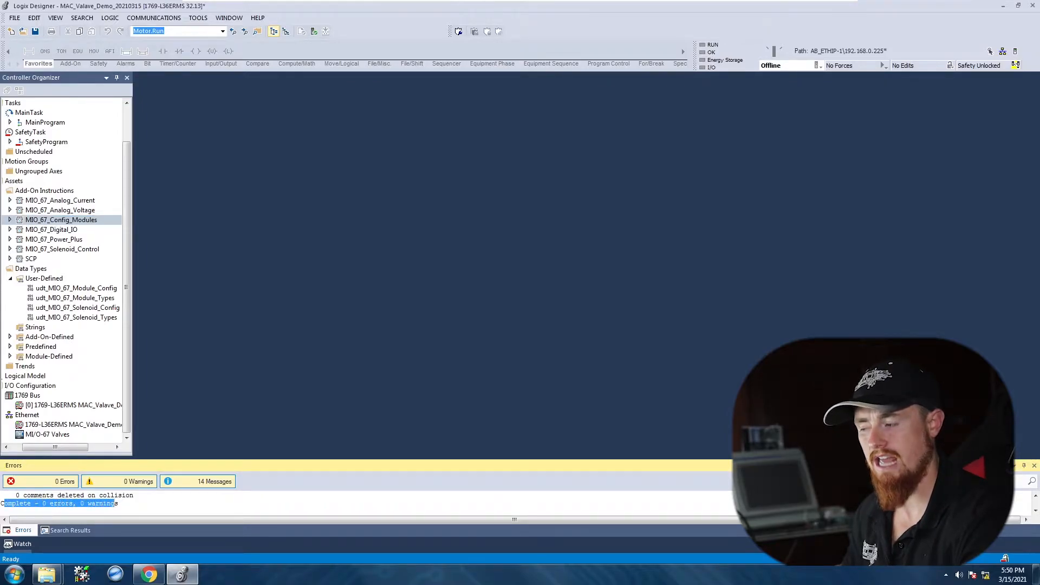
pyautogui.click(122, 504)
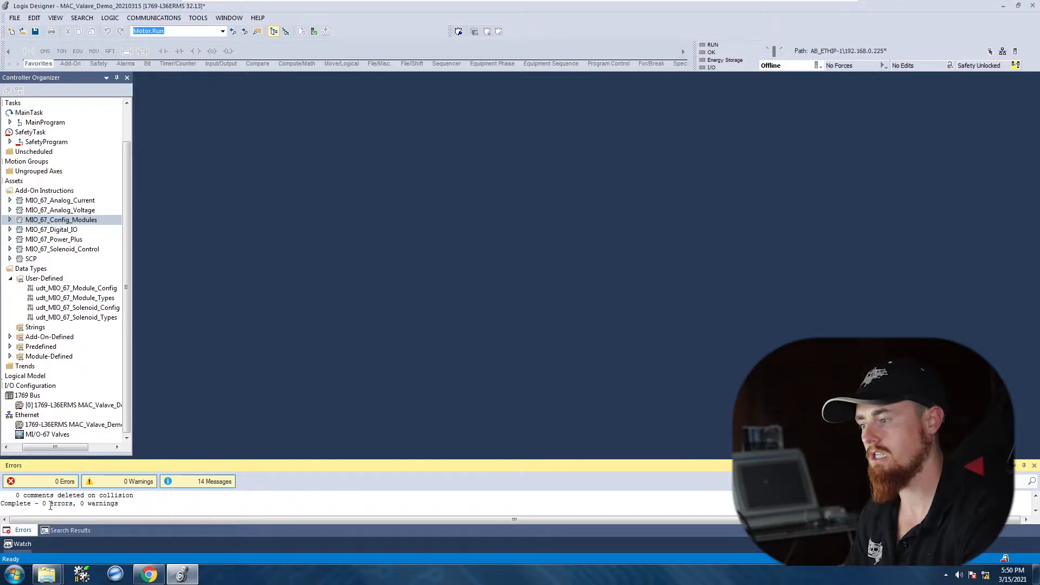
pyautogui.moveTo(43, 504); pyautogui.dragTo(117, 504)
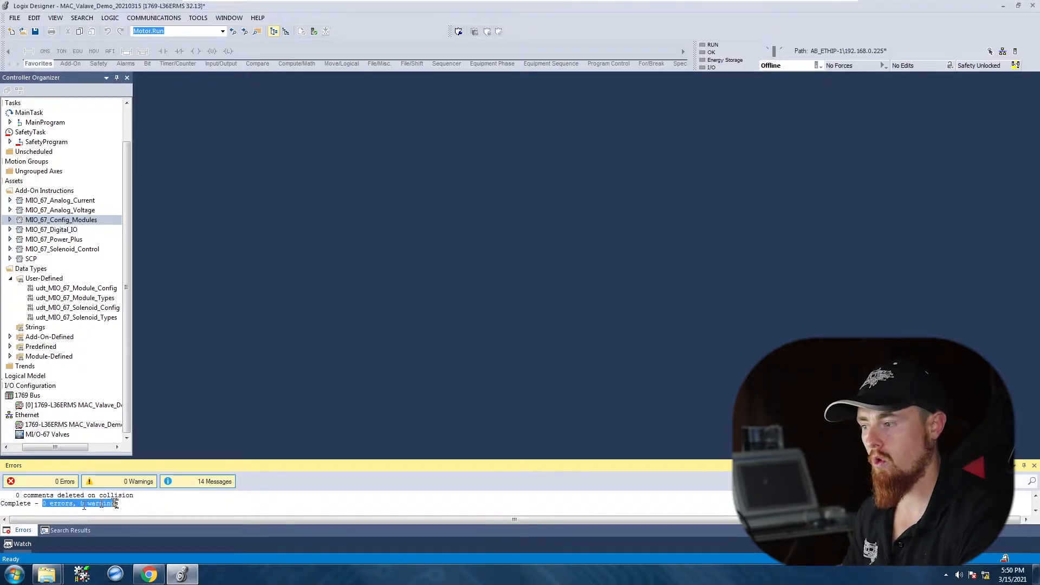
pyautogui.scroll(3, 131, 507)
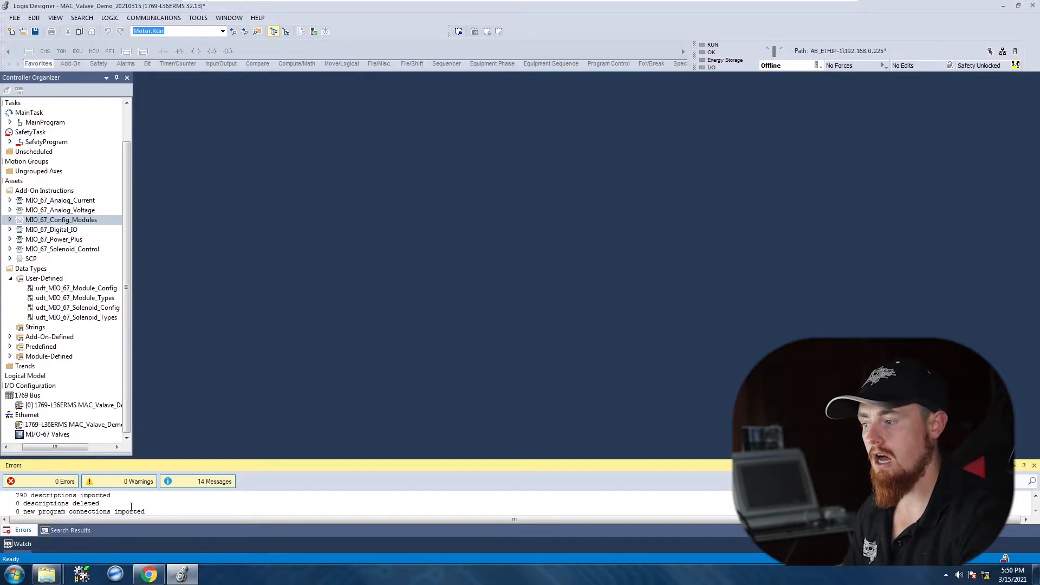
pyautogui.scroll(-3, 131, 507)
pyautogui.scroll(2, 132, 506)
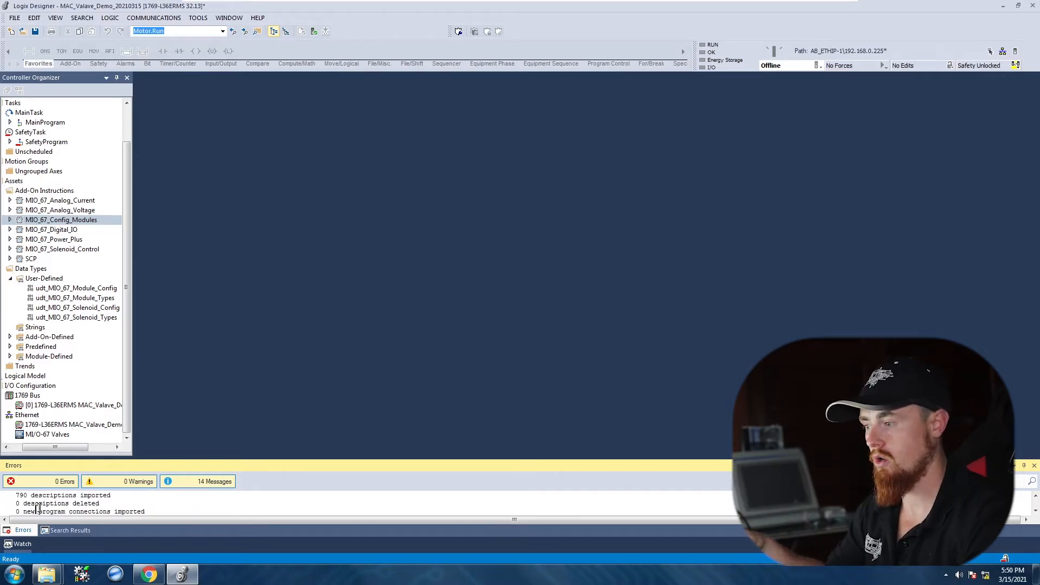
pyautogui.scroll(-3, 18, 495)
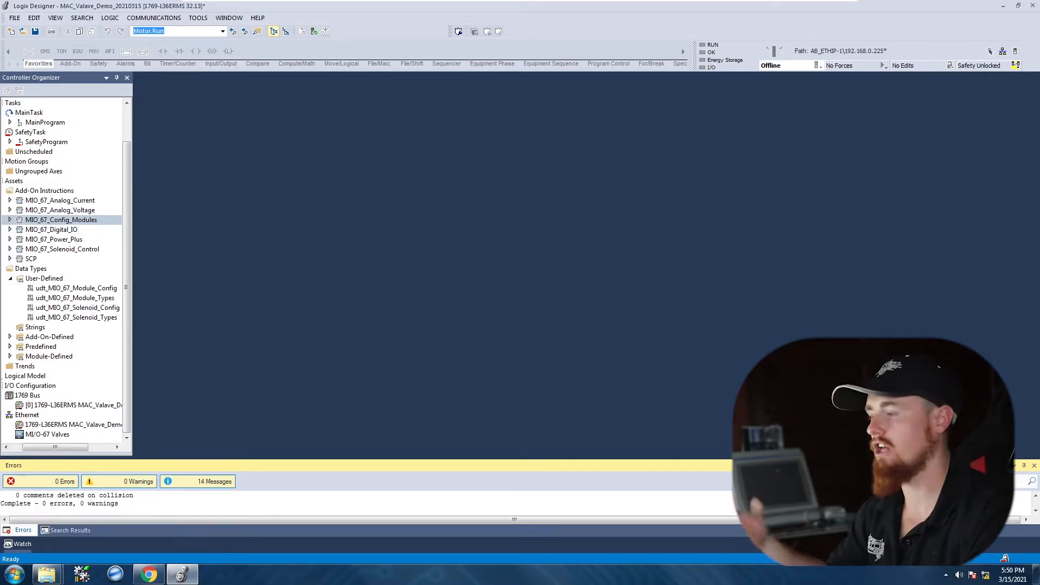
pyautogui.moveTo(131, 507); pyautogui.dragTo(15, 484)
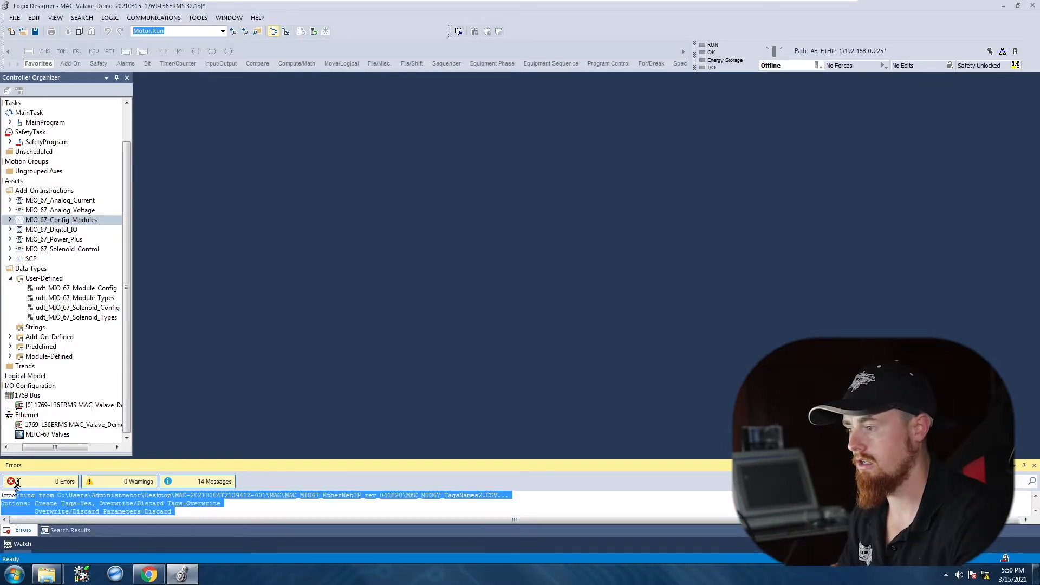
pyautogui.click(290, 508)
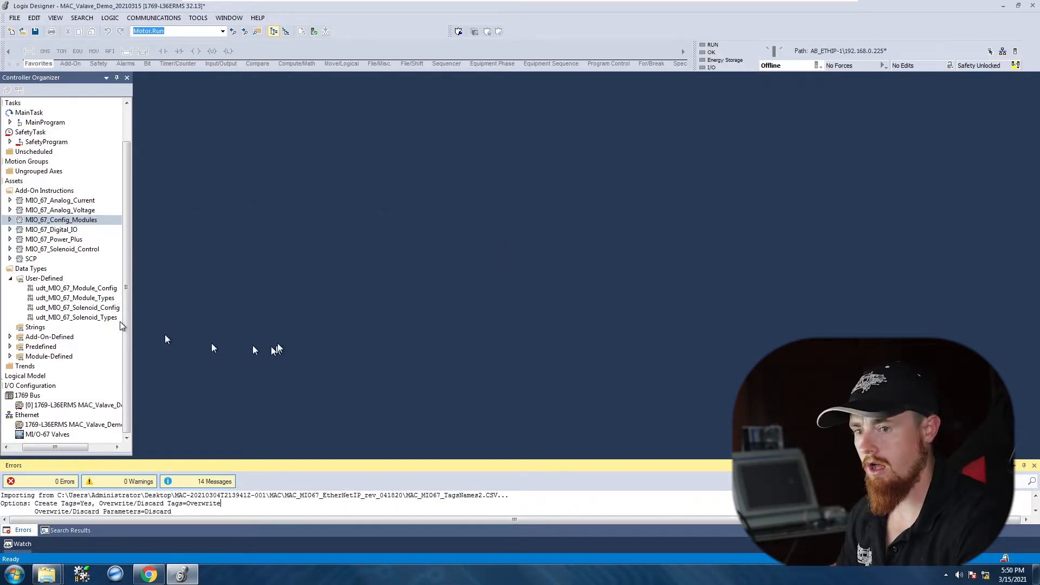
# - Open the MainRoutine of MainProgram and place the MIO_67_Config_Modules Add-On Instruction on rung 0
pyautogui.moveTo(127, 203); pyautogui.dragTo(126, 151)
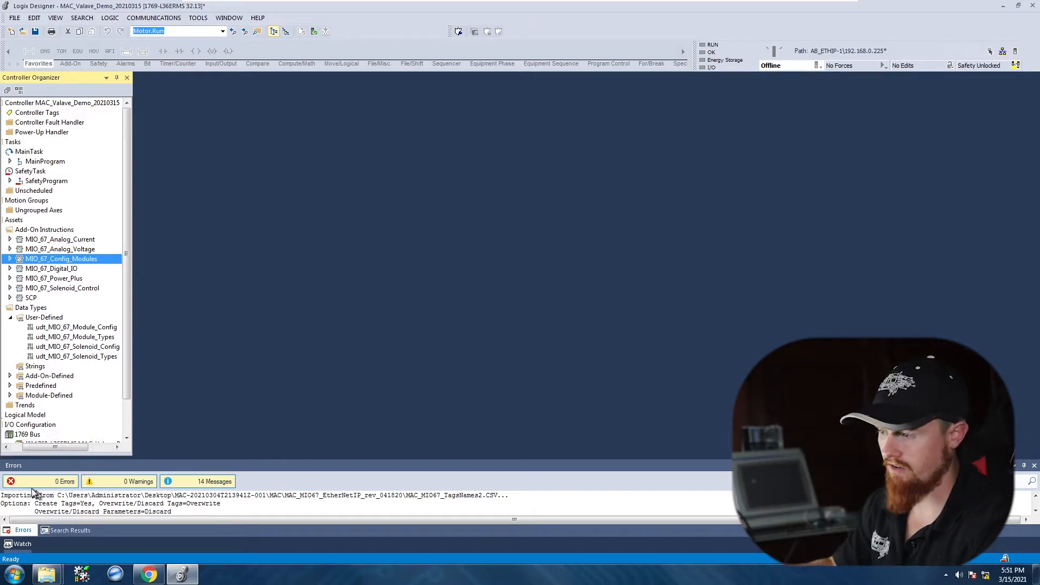
pyautogui.click(12, 495)
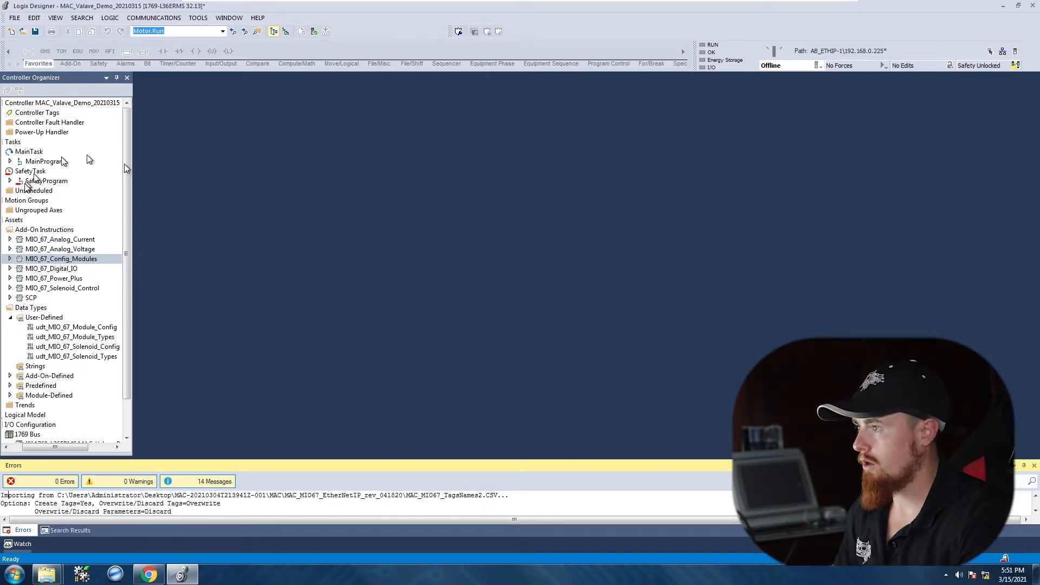
pyautogui.doubleClick(38, 162)
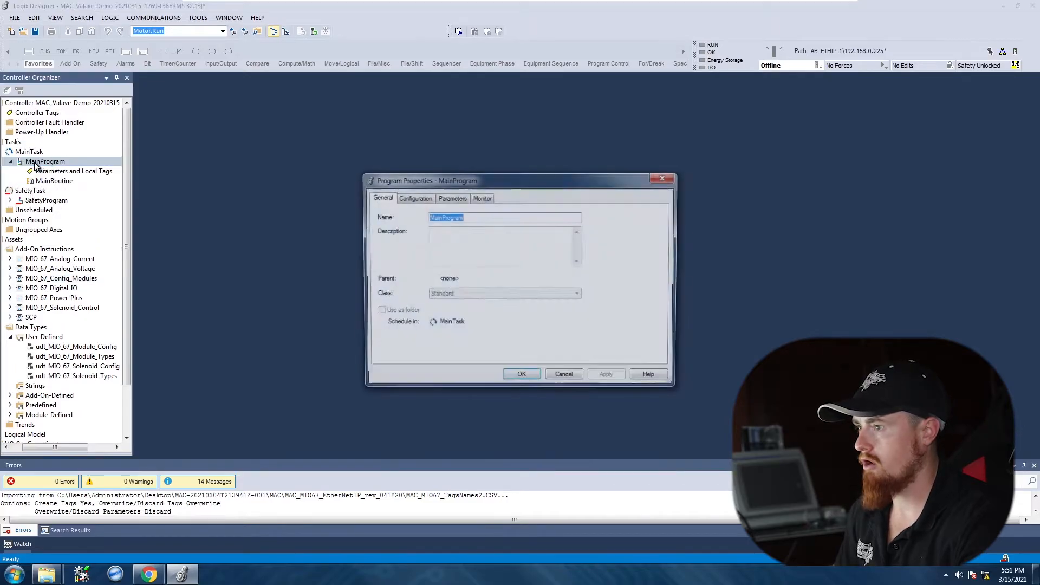
pyautogui.click(665, 177)
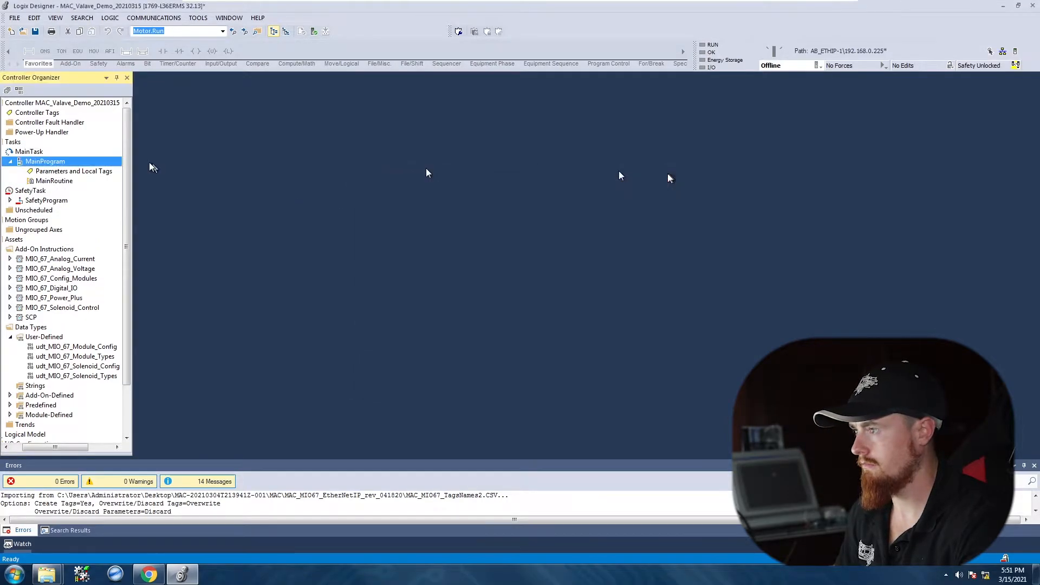
pyautogui.click(61, 182)
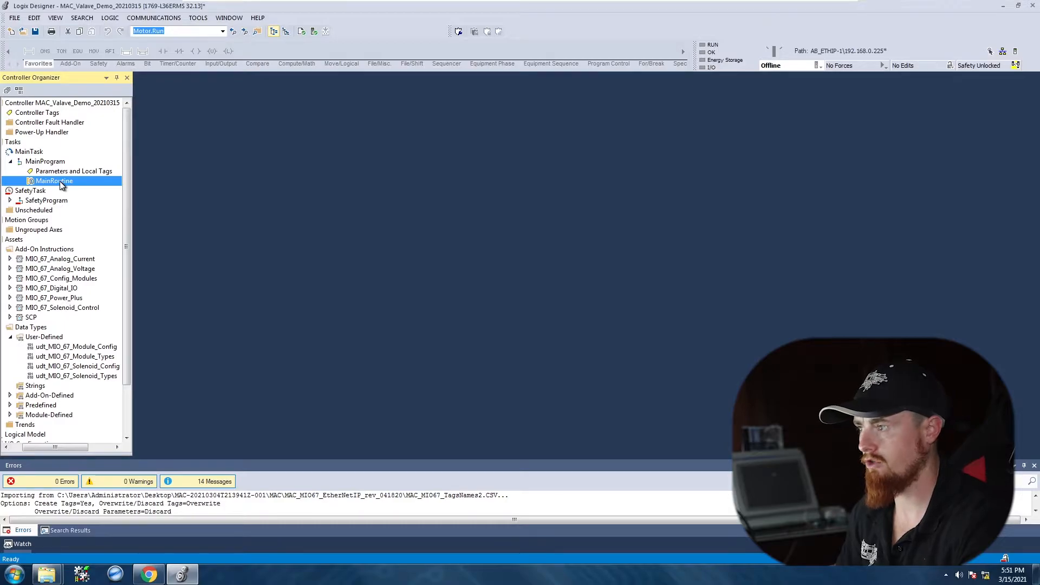
pyautogui.doubleClick(58, 182)
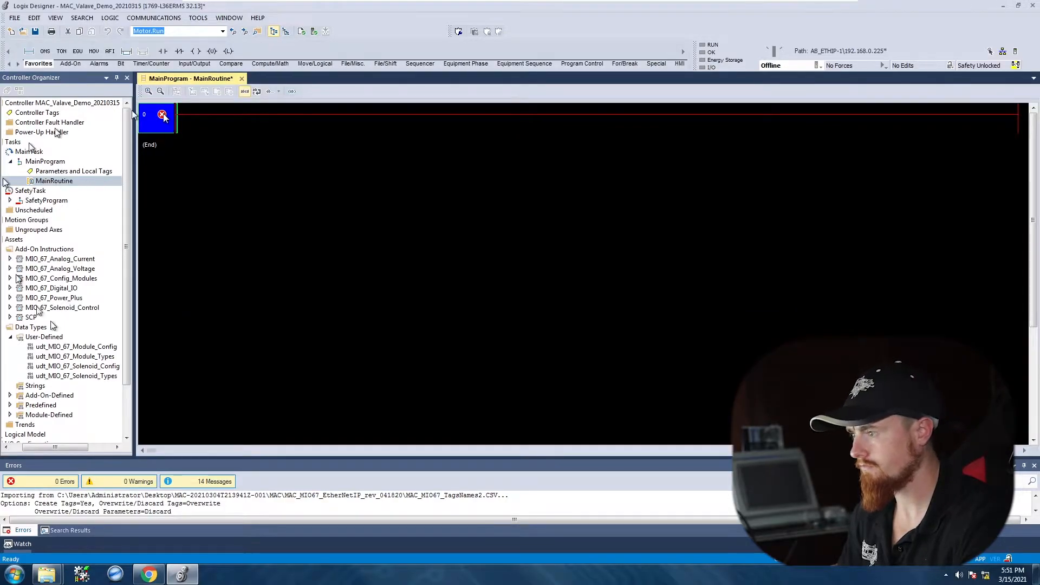
pyautogui.click(50, 279)
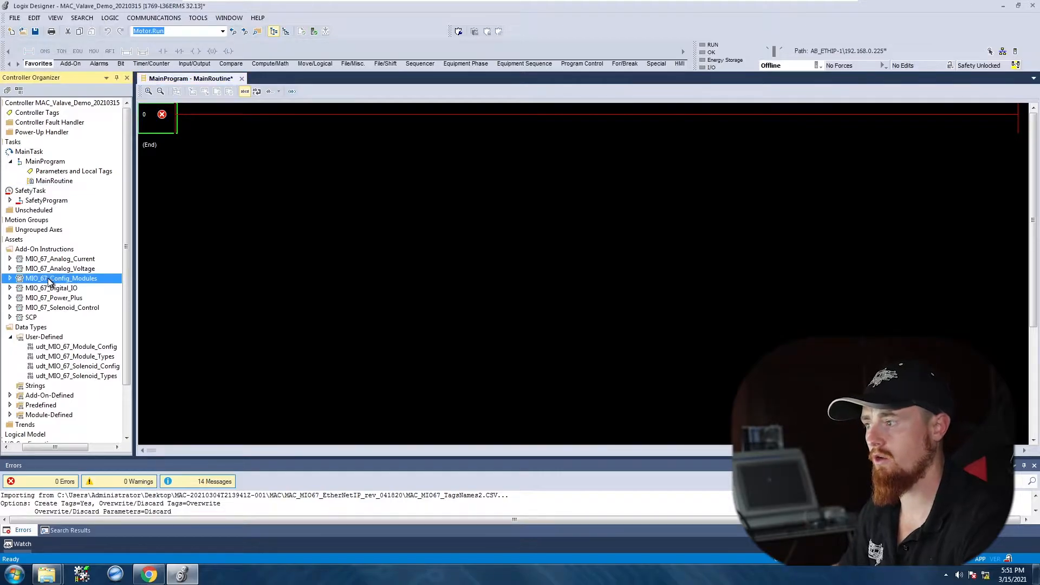
pyautogui.moveTo(34, 278); pyautogui.dragTo(181, 116)
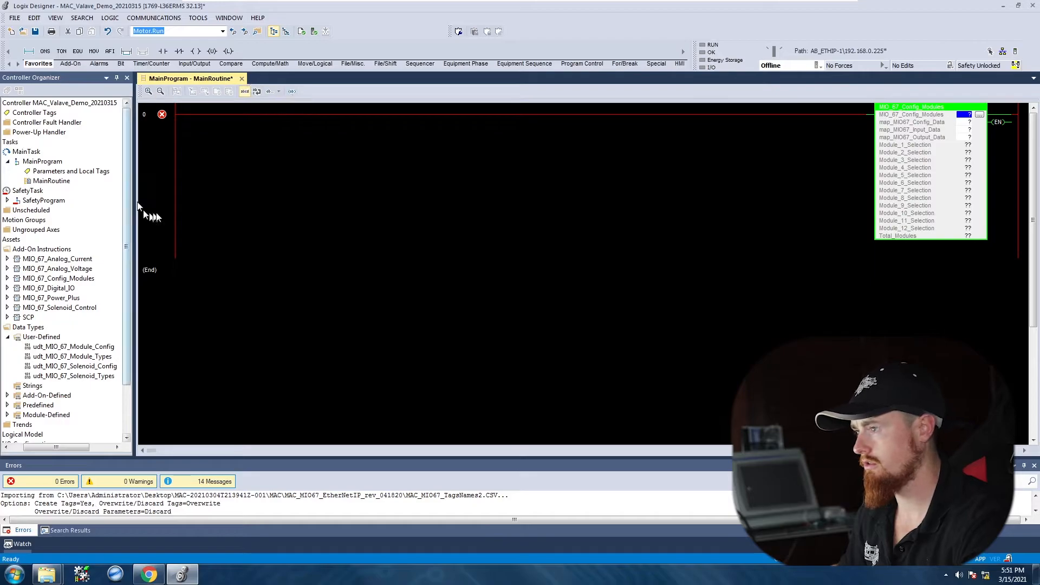
# - Duplicate rung 0 below itself and replace the copy's instruction with MIO_67_Power_Plus
pyautogui.click(164, 205)
pyautogui.hotkey('ctrl', 'c')
pyautogui.hotkey('ctrl', 'v')
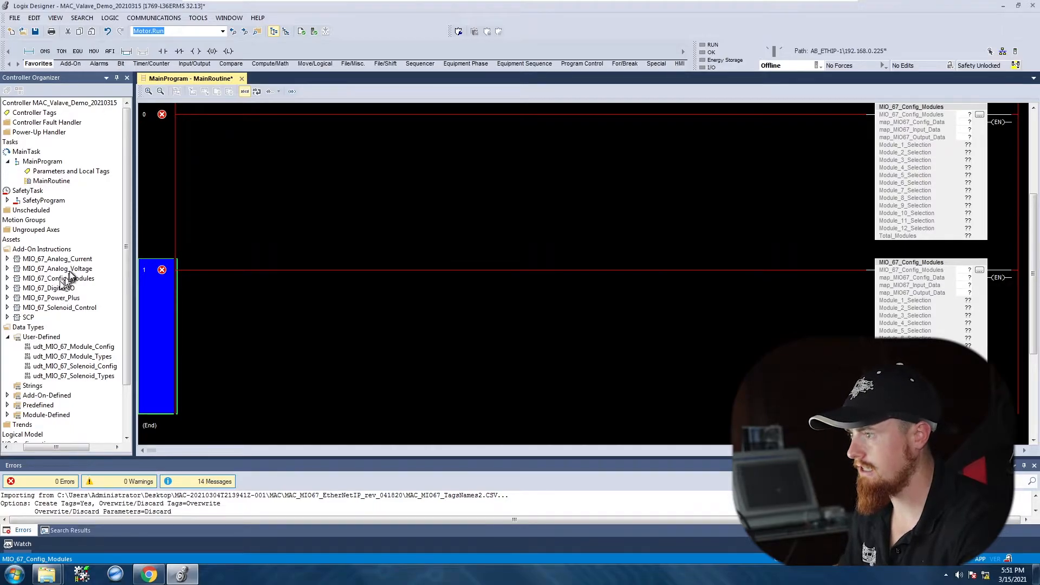
pyautogui.moveTo(51, 299); pyautogui.dragTo(185, 270)
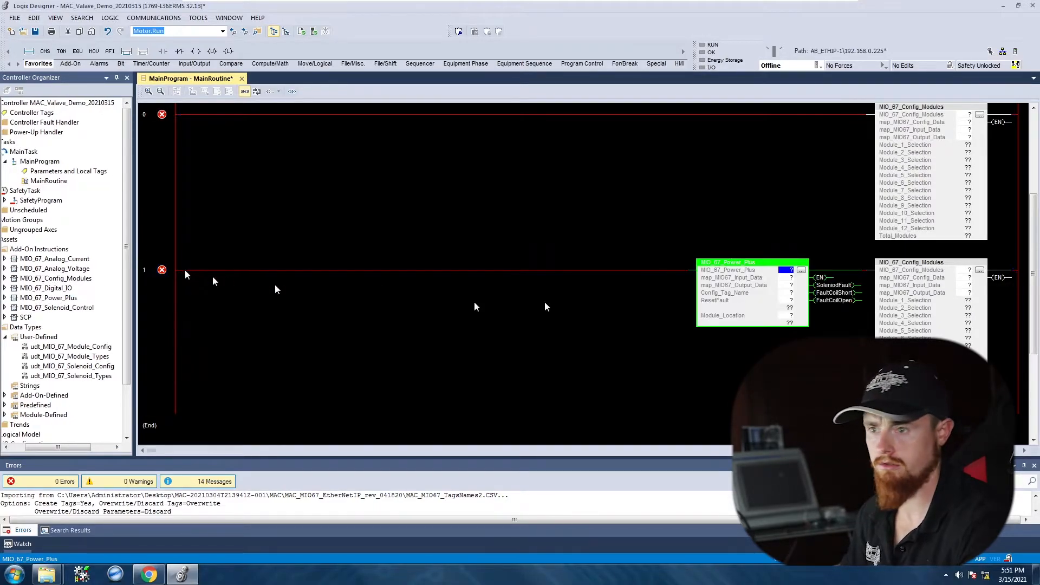
pyautogui.click(908, 298)
pyautogui.press('Delete')
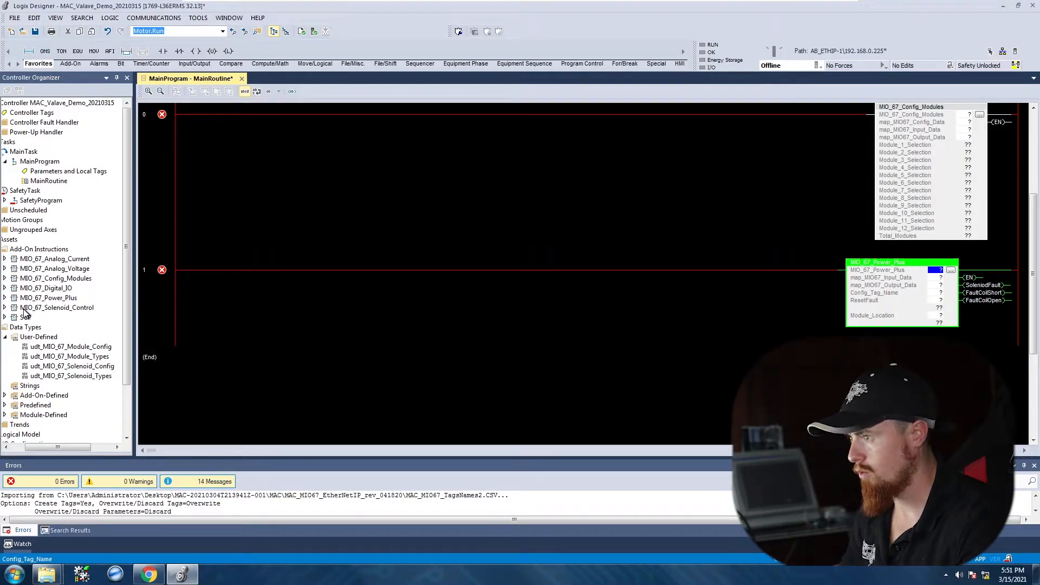
# - Duplicate the MIO_67_Config_Modules rung as rung 1 and replace the copy's instruction with MIO_67_Solenoid_Control
pyautogui.click(170, 204)
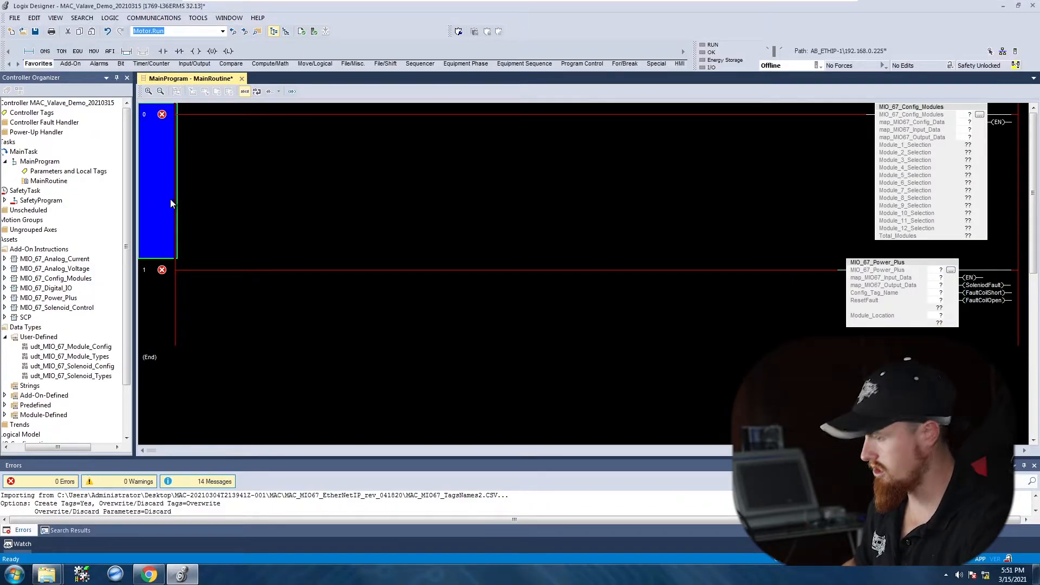
pyautogui.hotkey('ctrl', 'c')
pyautogui.hotkey('ctrl', 'v')
pyautogui.click(31, 309)
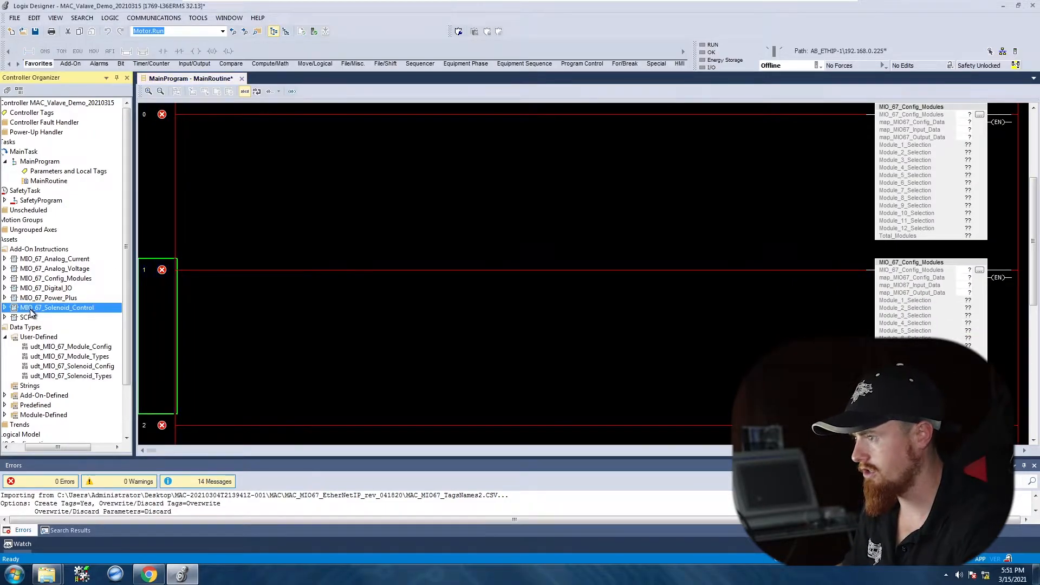
pyautogui.moveTo(30, 311); pyautogui.dragTo(196, 275)
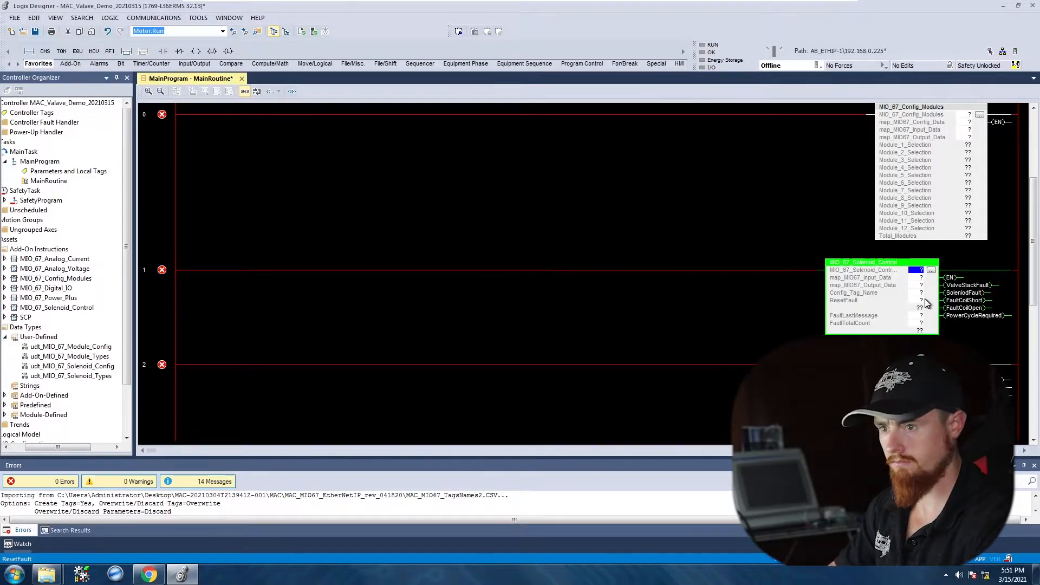
# - Move the MIO_67_Solenoid_Control rung to the start of the routine, above the MIO_67_Config_Modules rung
pyautogui.click(159, 298)
pyautogui.moveTo(160, 298); pyautogui.dragTo(175, 115)
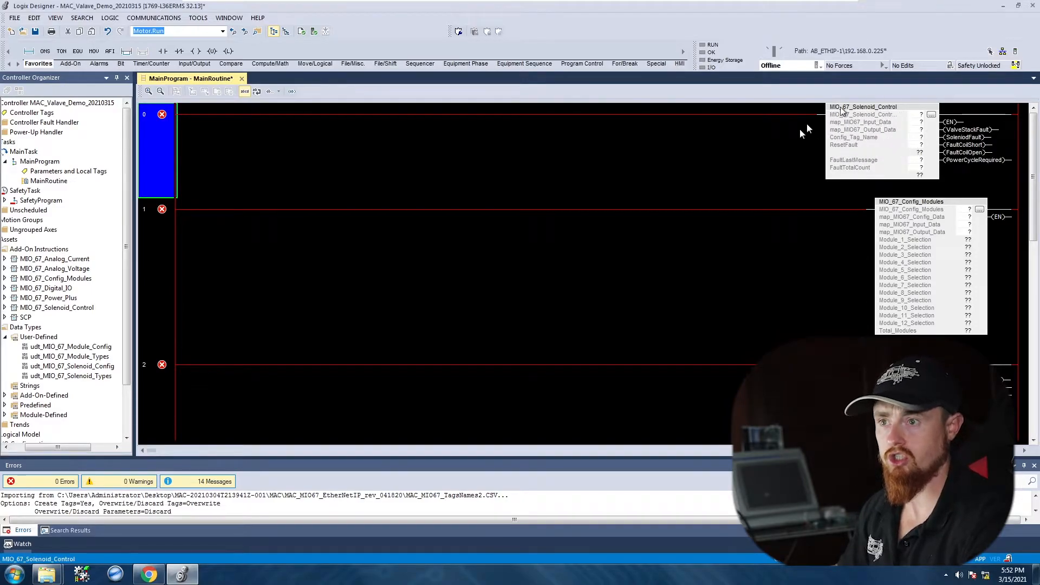
pyautogui.scroll(-1, 873, 123)
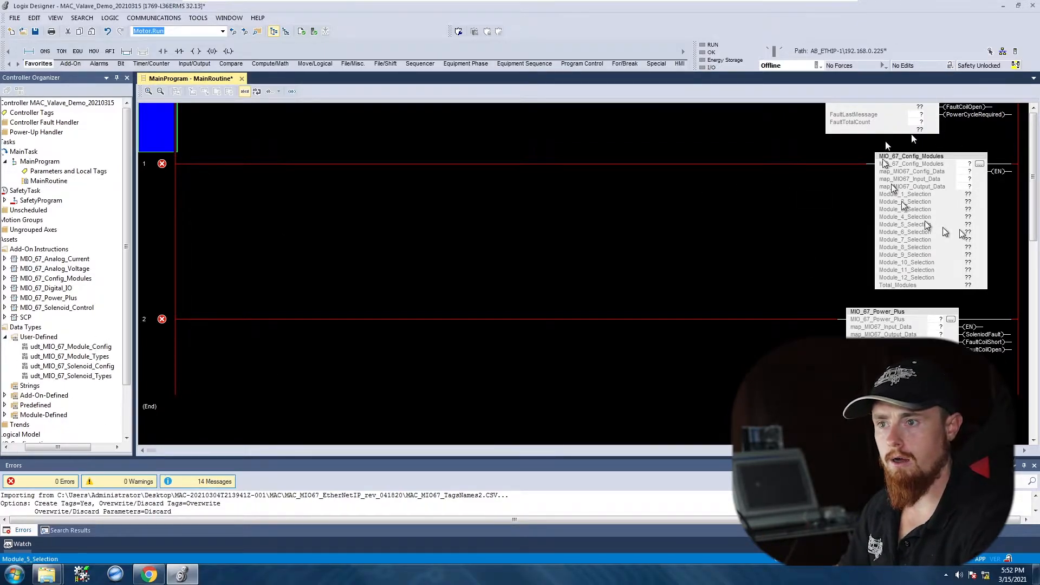
pyautogui.scroll(-1, 957, 188)
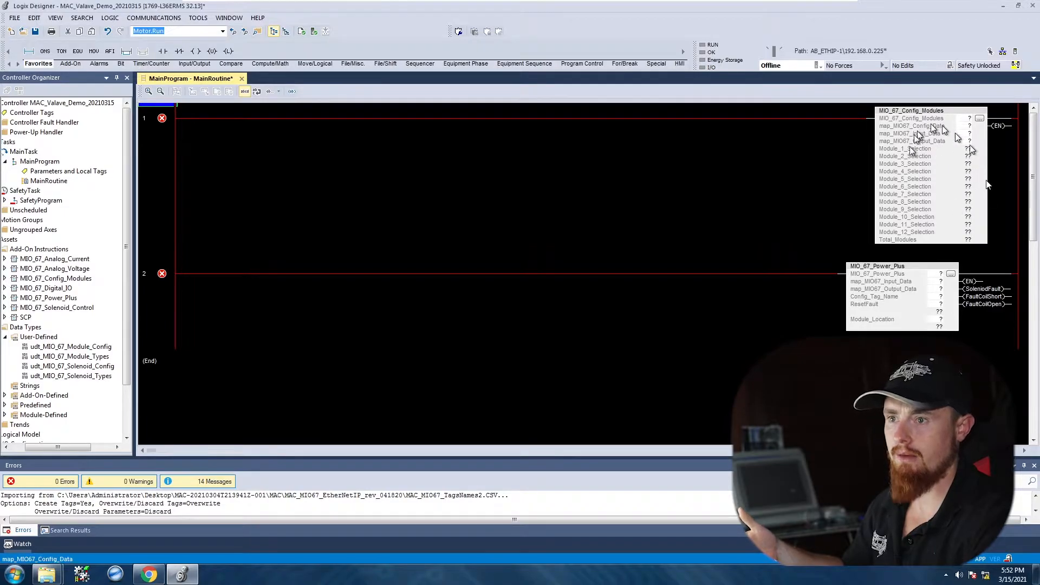
# - Duplicate the MIO_67_Power_Plus rung directly below itself as rung 3 of the MainRoutine
pyautogui.scroll(2, 910, 314)
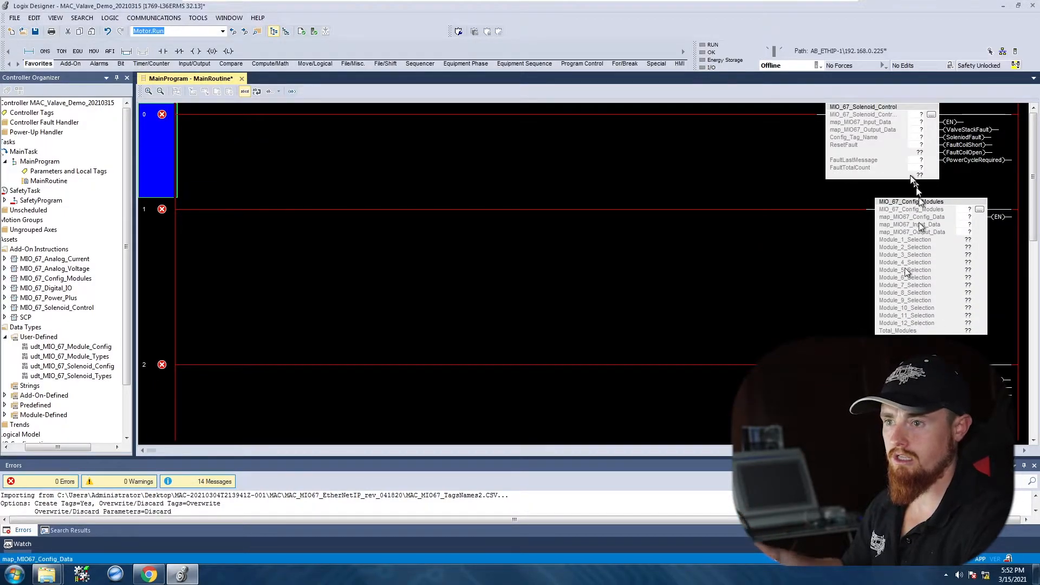
pyautogui.scroll(-2, 908, 248)
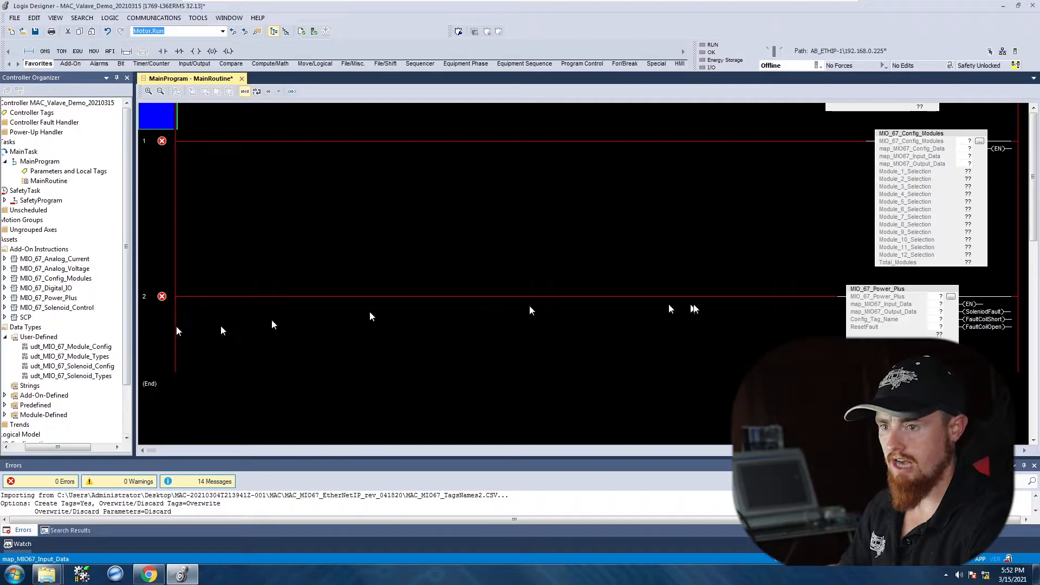
pyautogui.rightClick(169, 346)
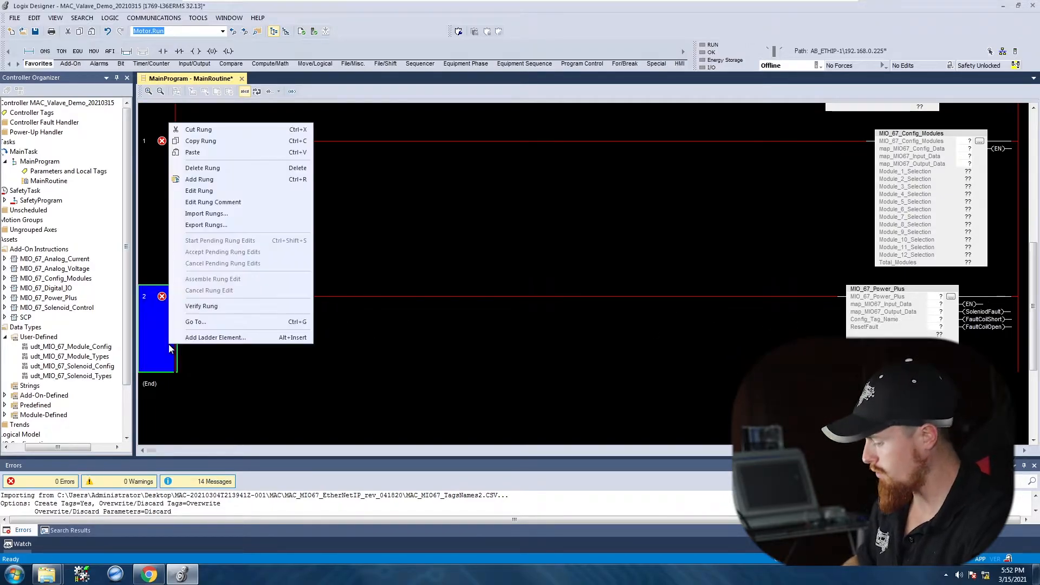
pyautogui.hotkey('ctrl', 'c')
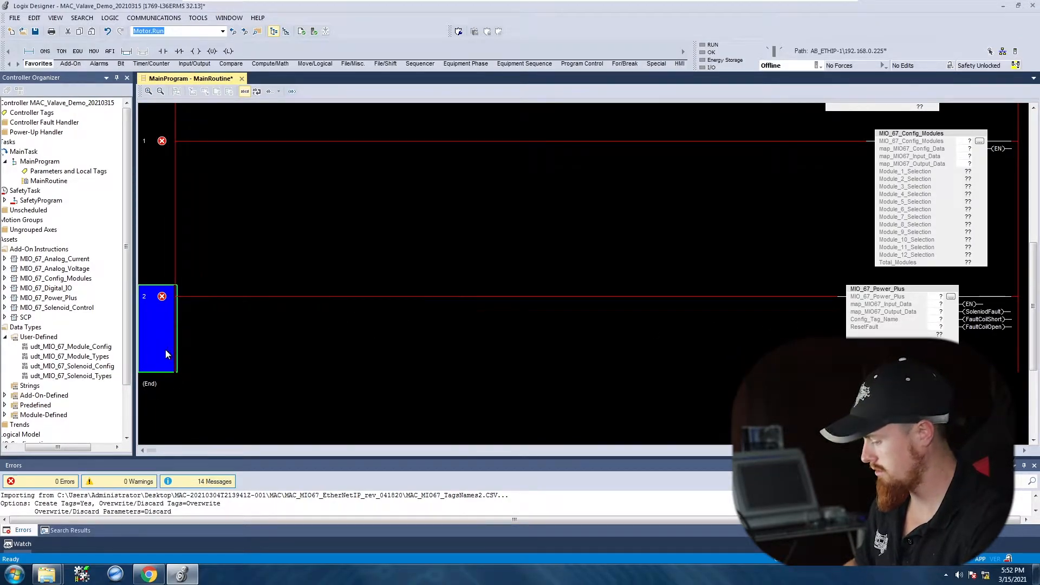
pyautogui.hotkey('ctrl', 'v')
pyautogui.scroll(-1, 222, 319)
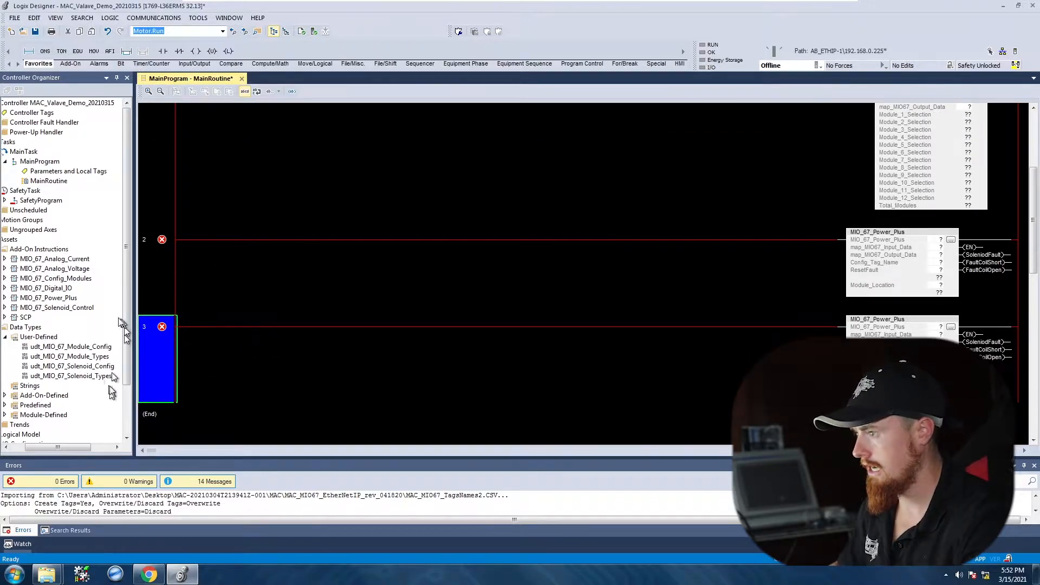
# - Add the MIO_67_Digital_IO Add-On Instruction to rung 3 and delete the copied MIO_67_Power_Plus instruction from that rung
pyautogui.click(5, 337)
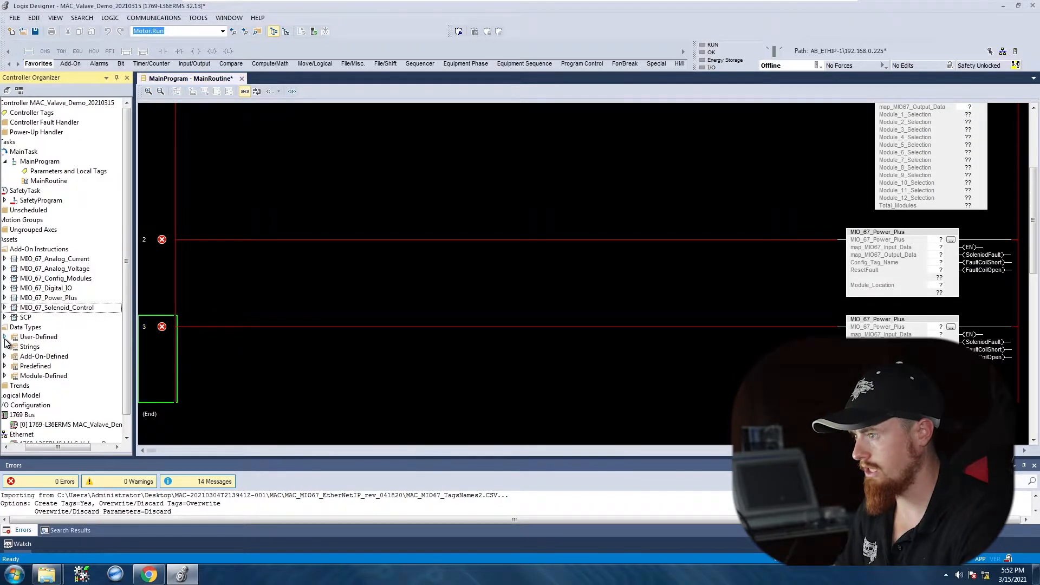
pyautogui.click(31, 290)
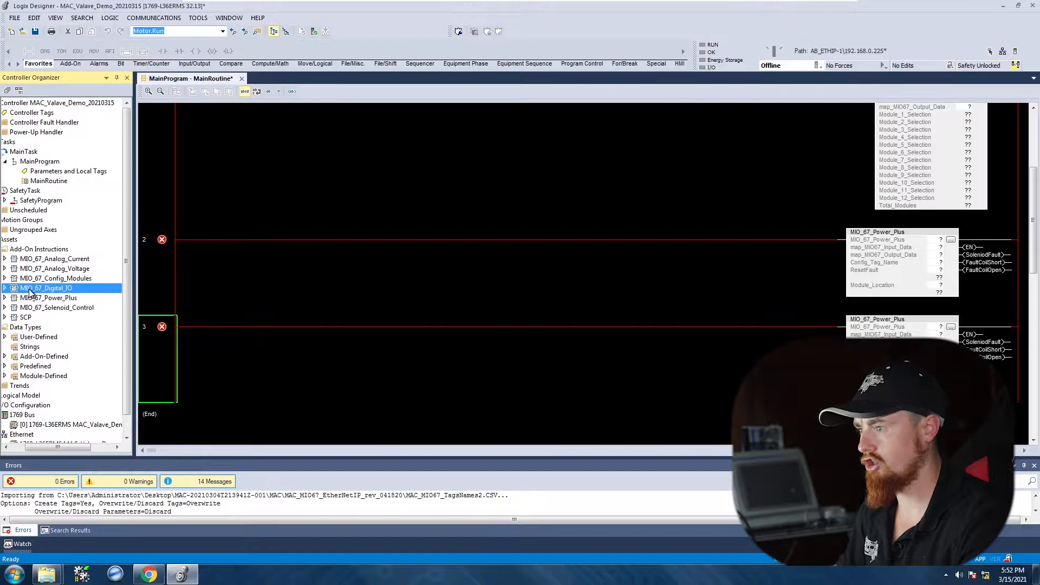
pyautogui.moveTo(31, 292); pyautogui.dragTo(187, 327)
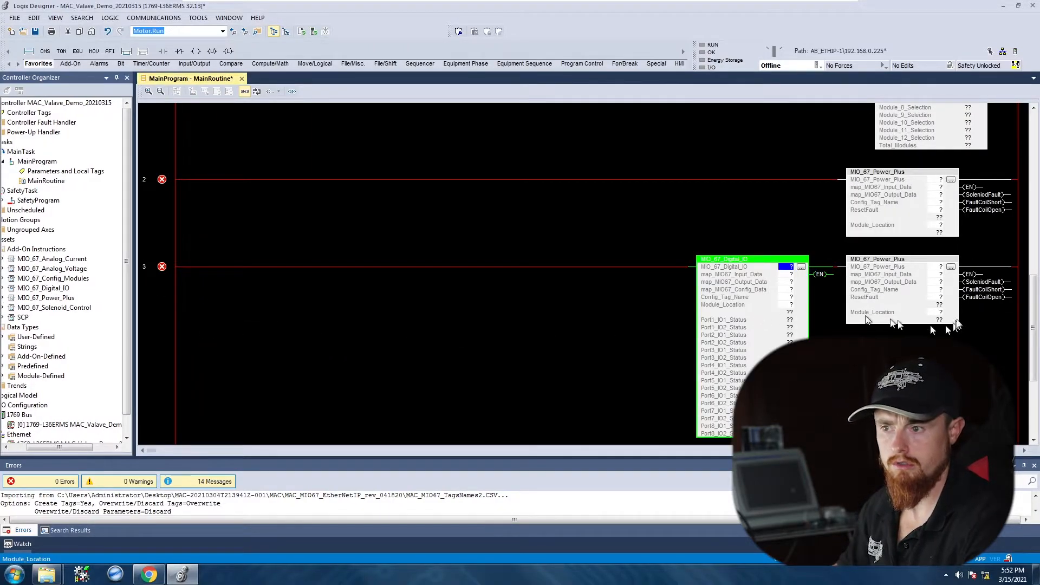
pyautogui.click(912, 305)
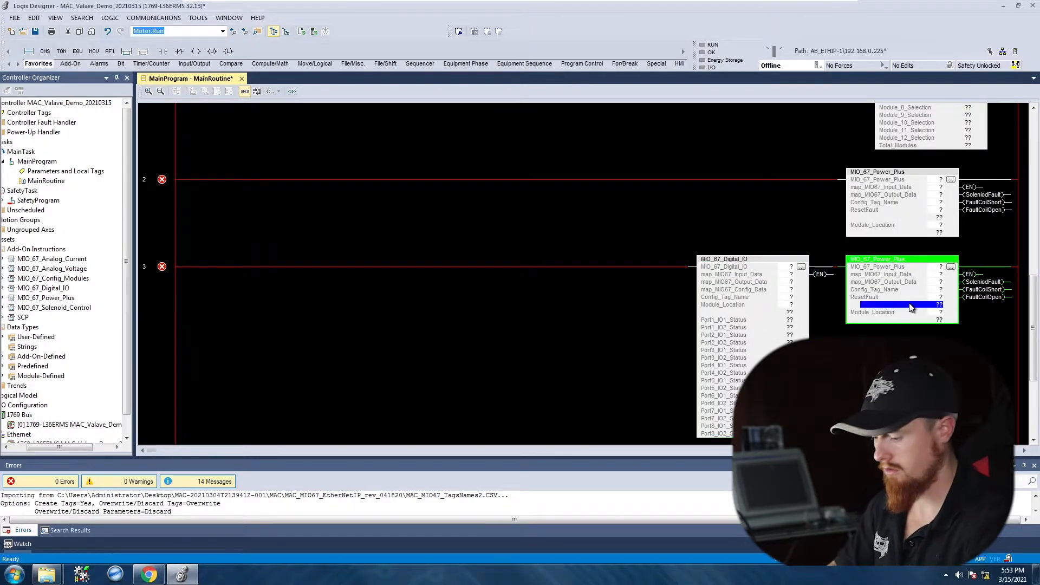
pyautogui.press('Delete')
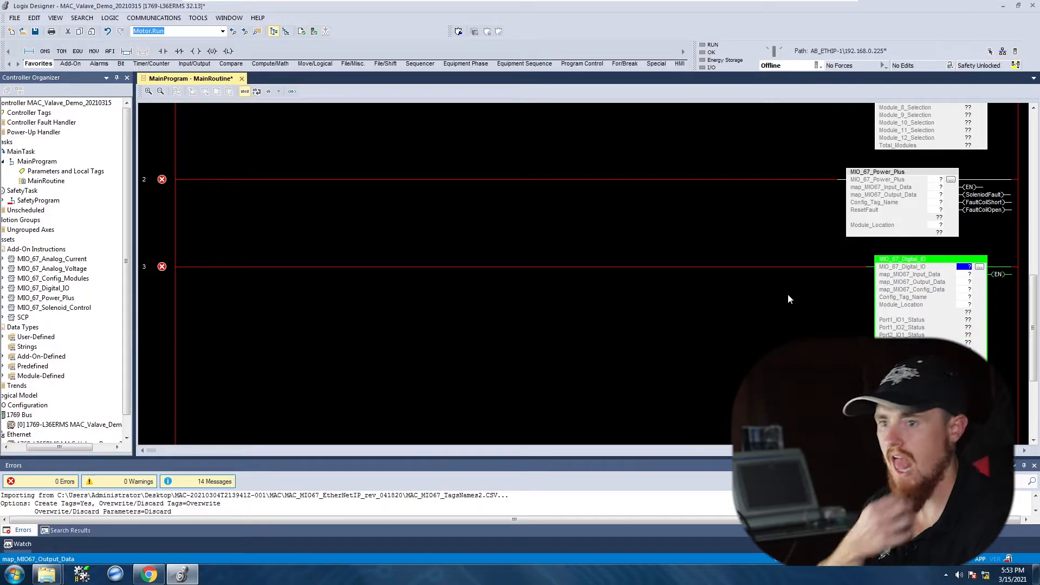
pyautogui.scroll(5, 833, 293)
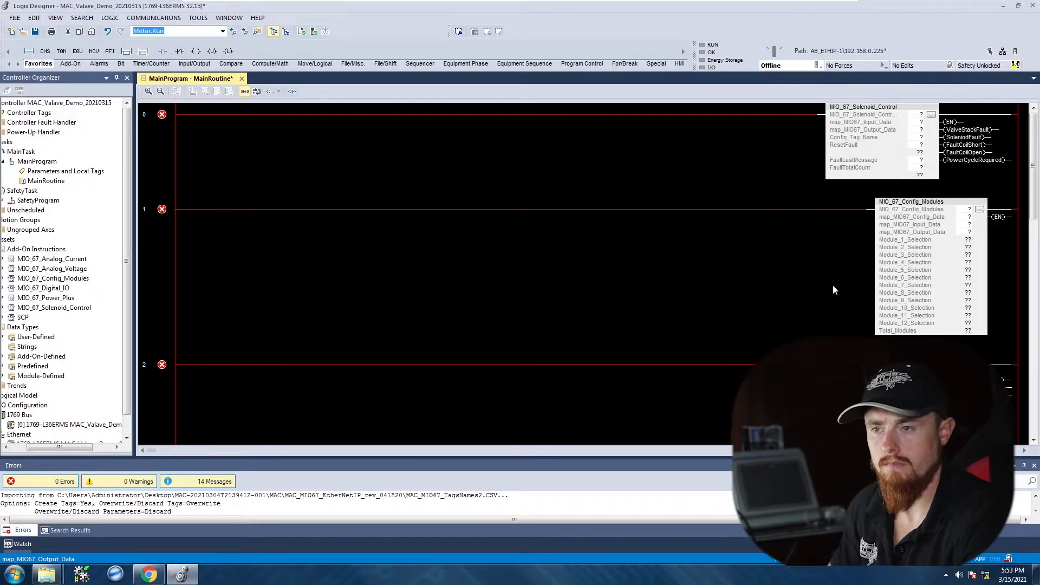
pyautogui.scroll(-5, 847, 147)
pyautogui.scroll(5, 847, 147)
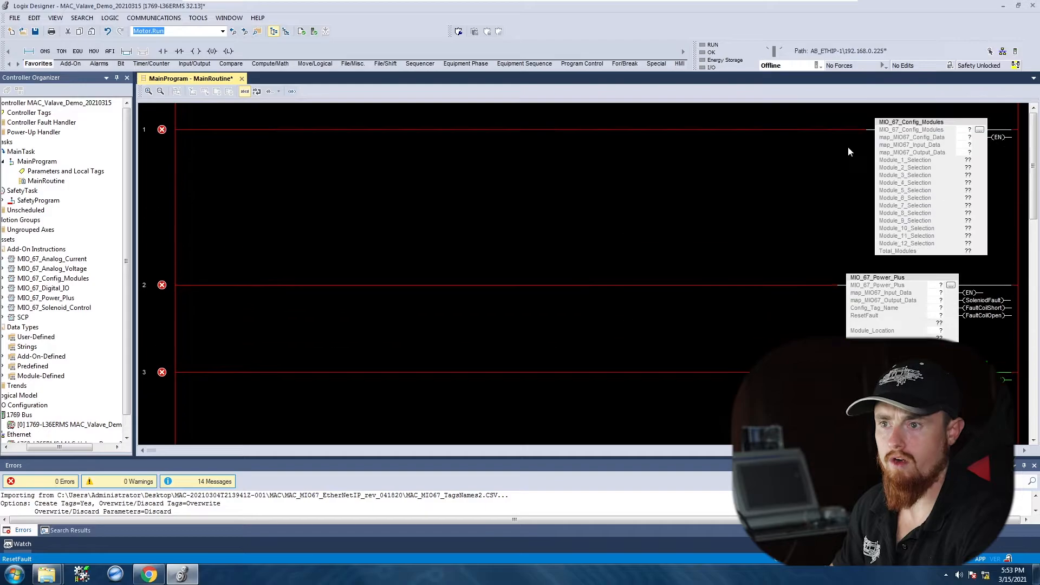